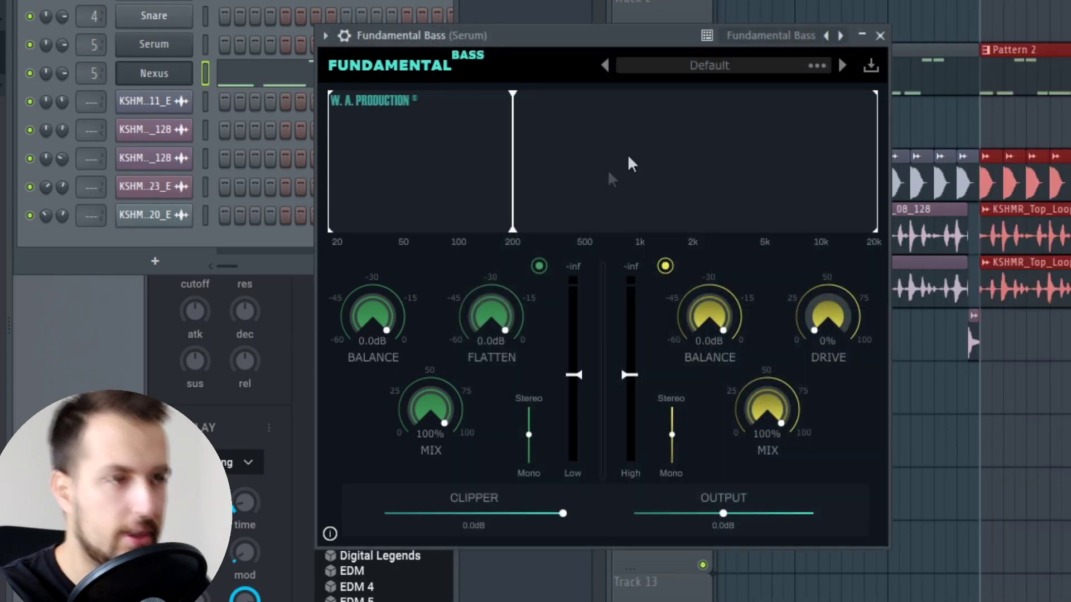
Mute playlist tracks 5, 6 and 7 during playback to hear the bass without the drum loops.
{"action": "key", "text": "space"}
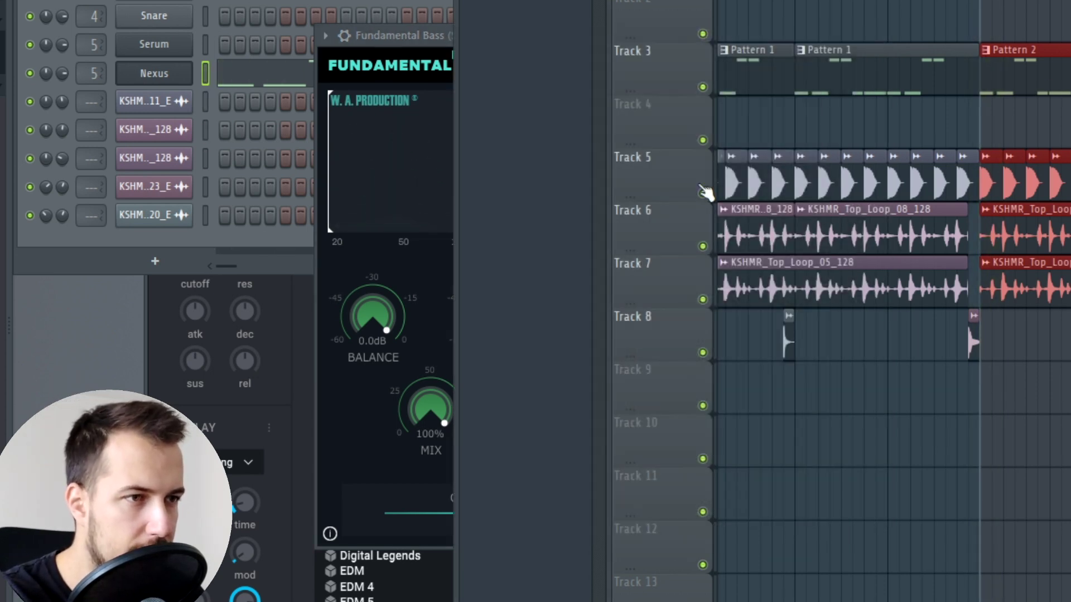
{"action": "left_click", "coordinate": [703, 192]}
{"action": "left_click", "coordinate": [702, 246]}
{"action": "left_click", "coordinate": [702, 299]}
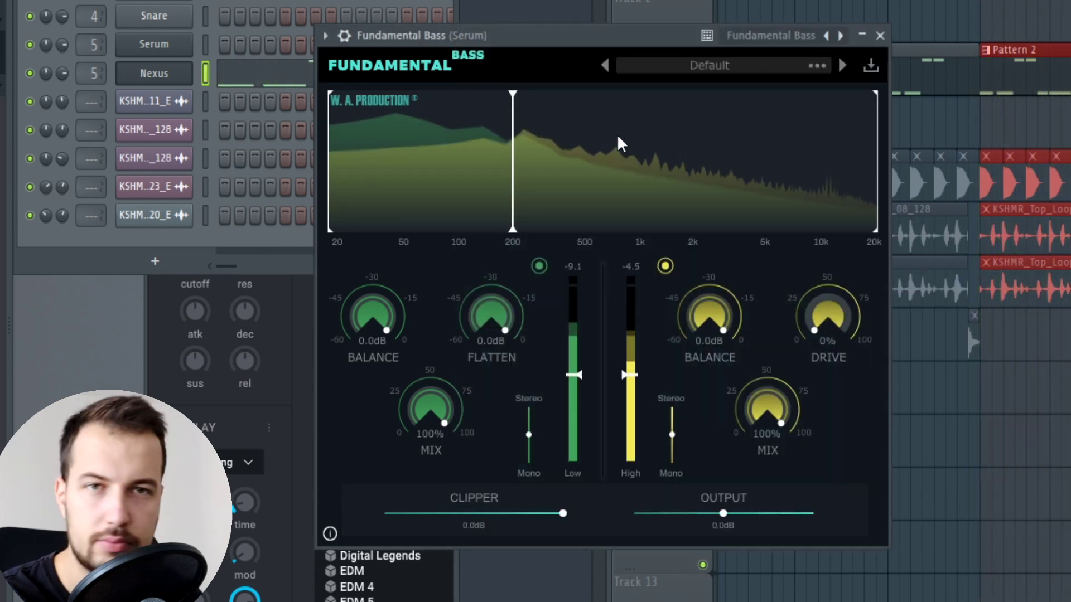
{"action": "key", "text": "space"}
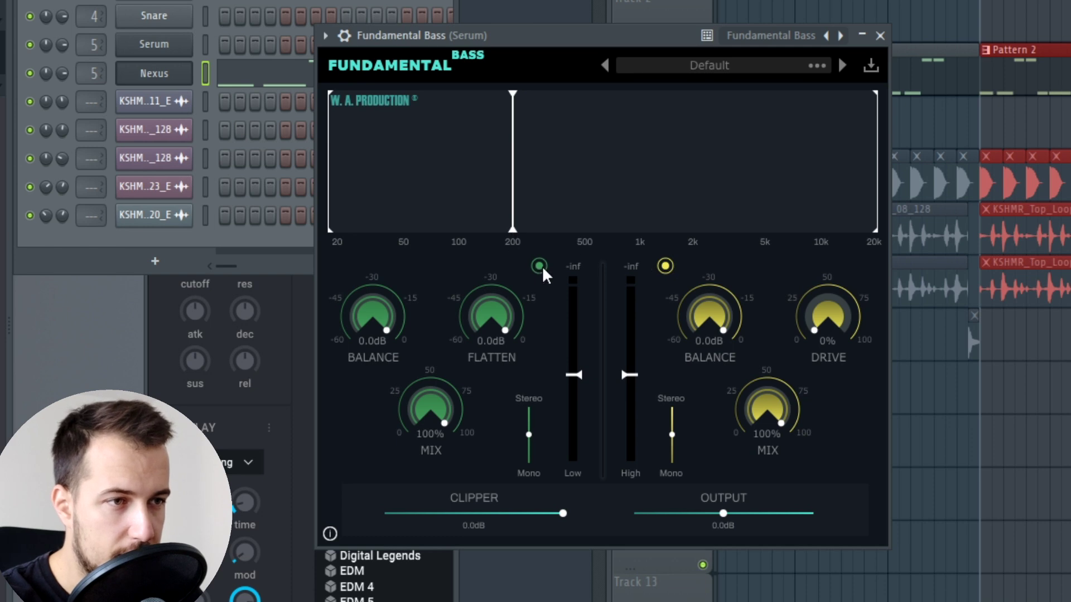
Switch off the high band in Fundamental Bass and audition the low band alone.
{"action": "left_click", "coordinate": [665, 266]}
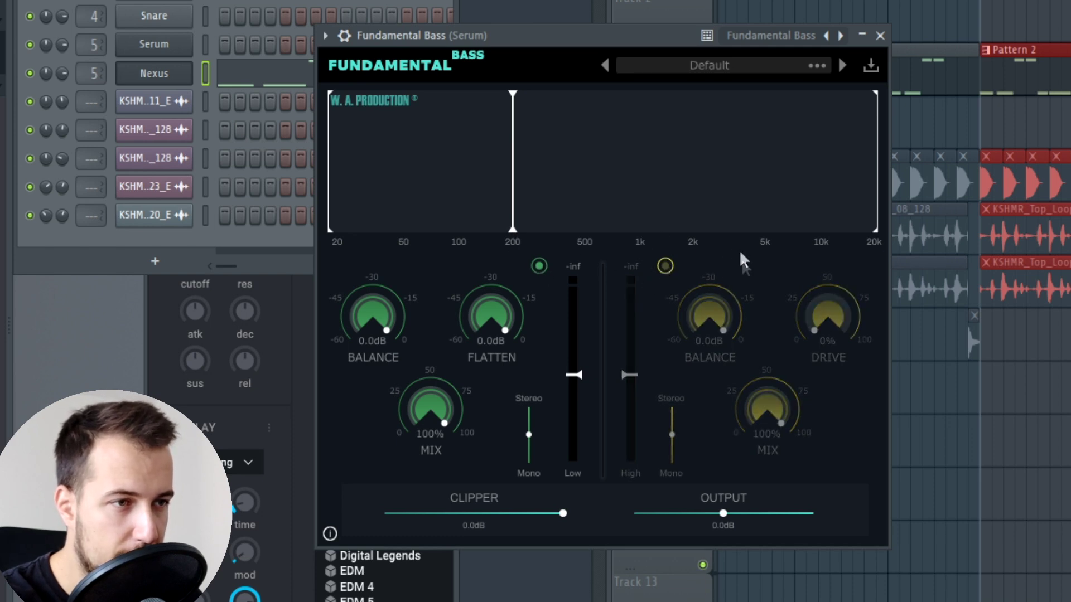
{"action": "key", "text": "space"}
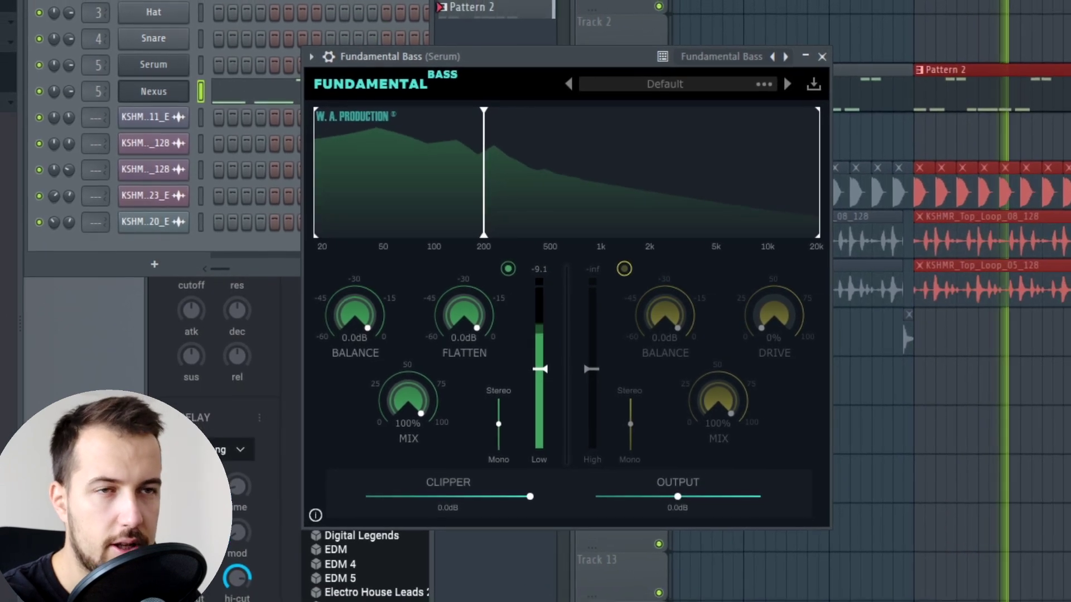
{"action": "key", "text": "space"}
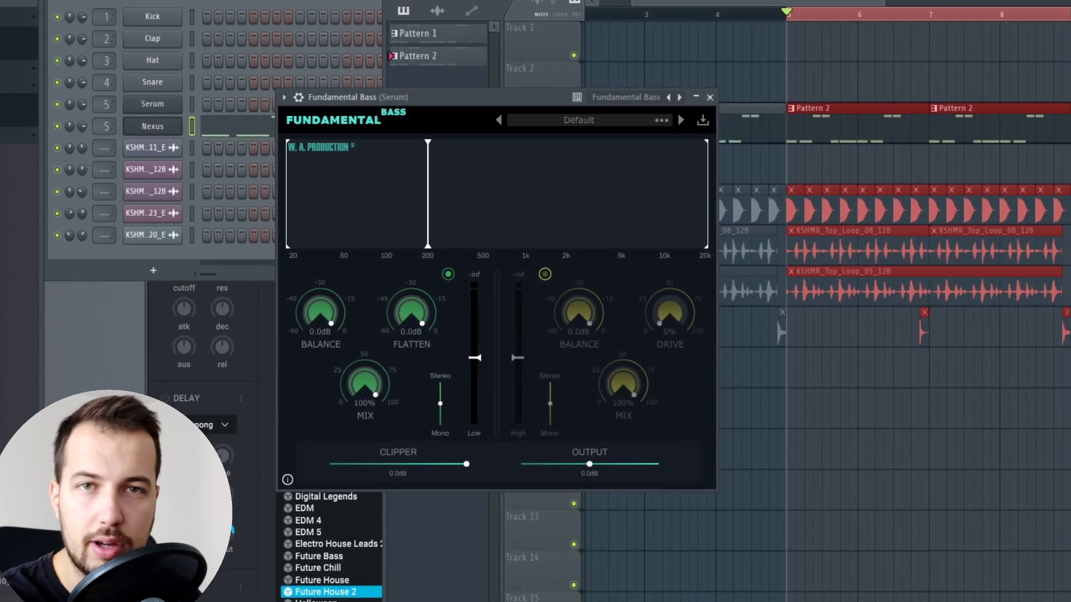
Add Fruity Parametric EQ 2 to slot 2 of the Serum mixer track and make band 7 a low-pass filter.
{"action": "key", "text": "F9"}
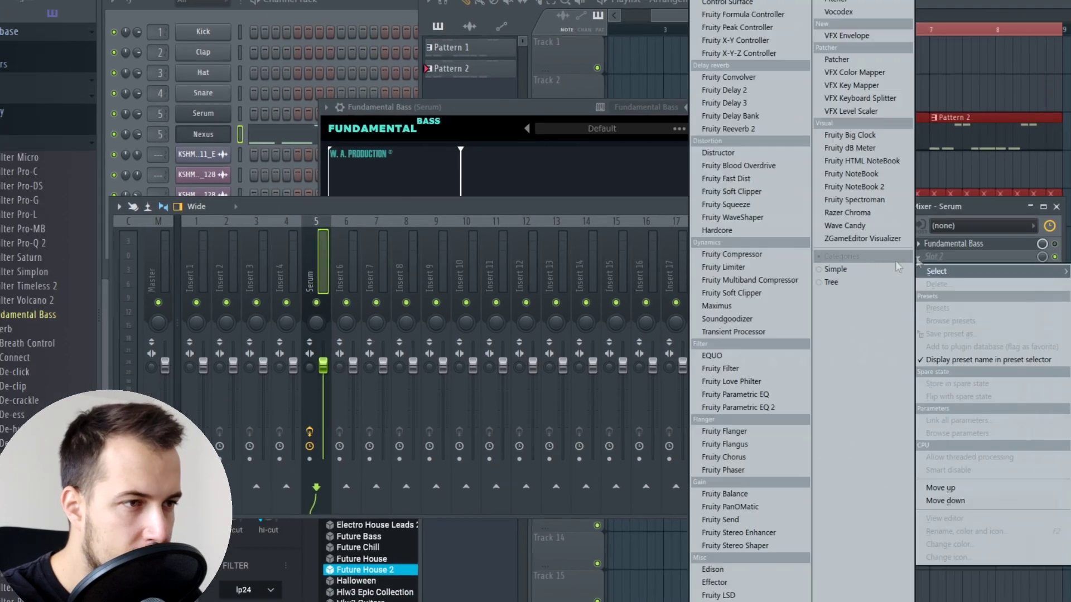
{"action": "left_click", "coordinate": [902, 259]}
{"action": "left_click", "coordinate": [771, 407]}
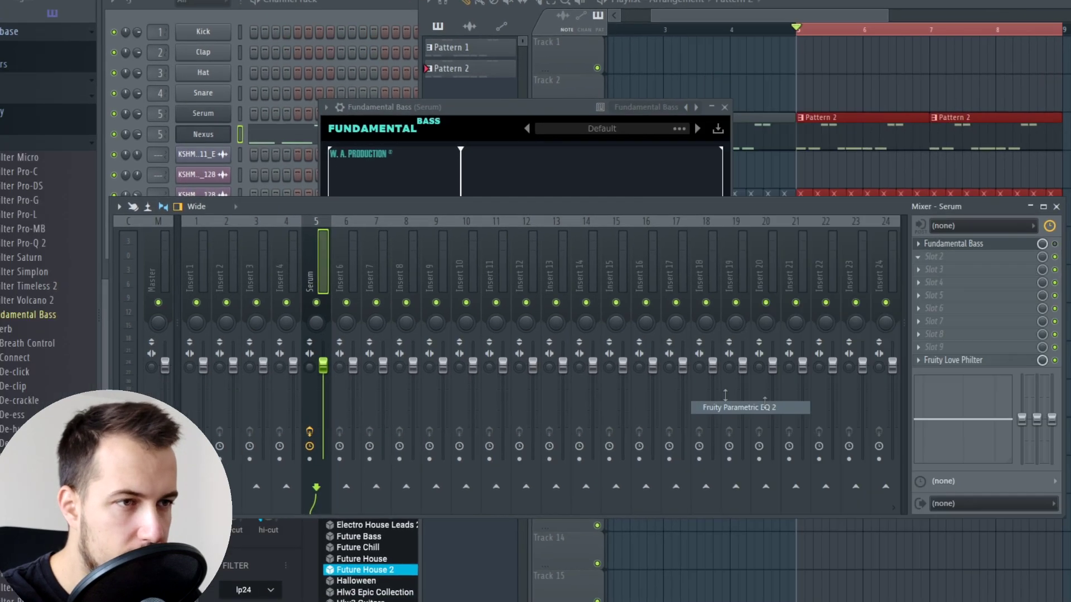
{"action": "right_click", "coordinate": [440, 261]}
{"action": "mouse_move", "coordinate": [473, 301]}
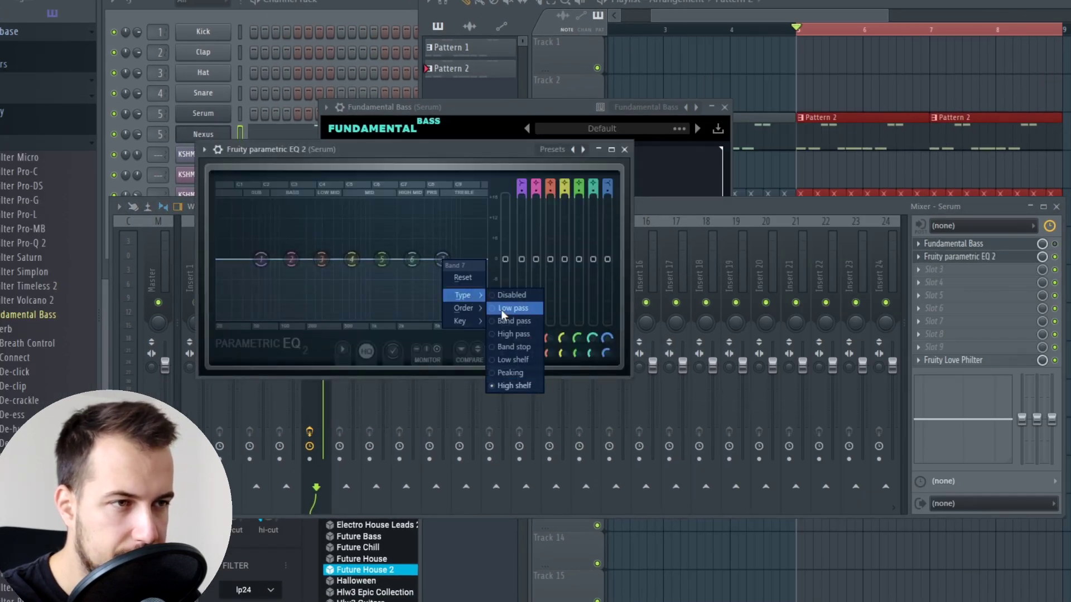
{"action": "left_click", "coordinate": [510, 306]}
{"action": "left_click_drag", "start_coordinate": [442, 259], "coordinate": [372, 259]}
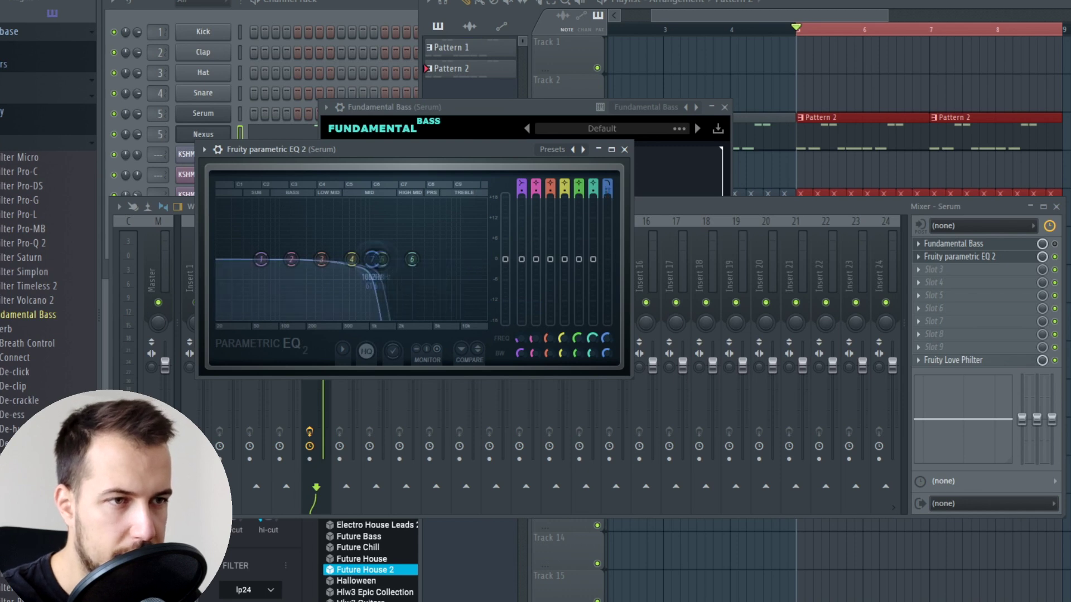
Lower the band 7 low-pass cutoff into the low-mid range while auditioning the bass, and close the equalizer.
{"action": "key", "text": "space"}
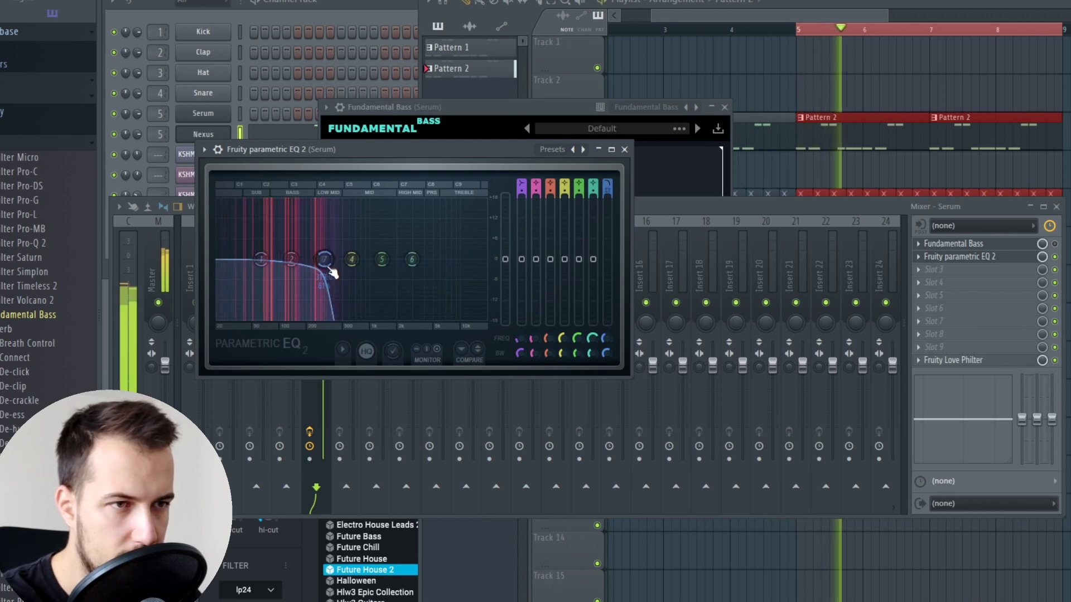
{"action": "key", "text": "space"}
{"action": "mouse_move", "coordinate": [329, 264]}
{"action": "left_mouse_down"}
{"action": "mouse_move", "coordinate": [341, 264]}
{"action": "mouse_move", "coordinate": [317, 259]}
{"action": "left_mouse_up"}
{"action": "key", "text": "space"}
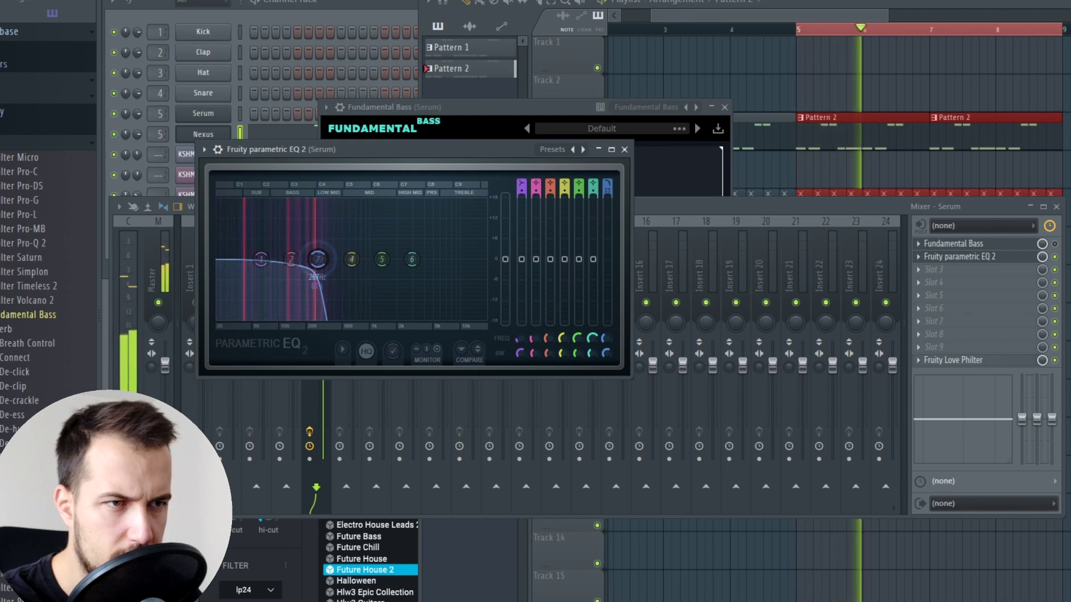
{"action": "key", "text": "space"}
{"action": "left_click", "coordinate": [624, 149]}
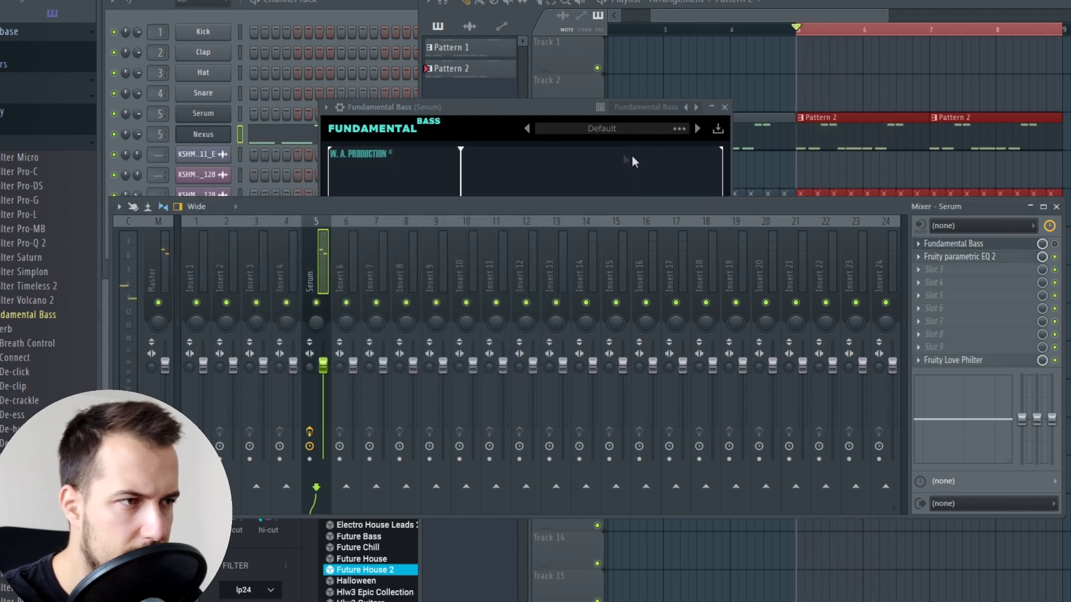
Delete Fruity Parametric EQ 2 from slot 2 of the Serum mixer track and audition the bass without it.
{"action": "left_click", "coordinate": [918, 257]}
{"action": "left_click", "coordinate": [935, 285]}
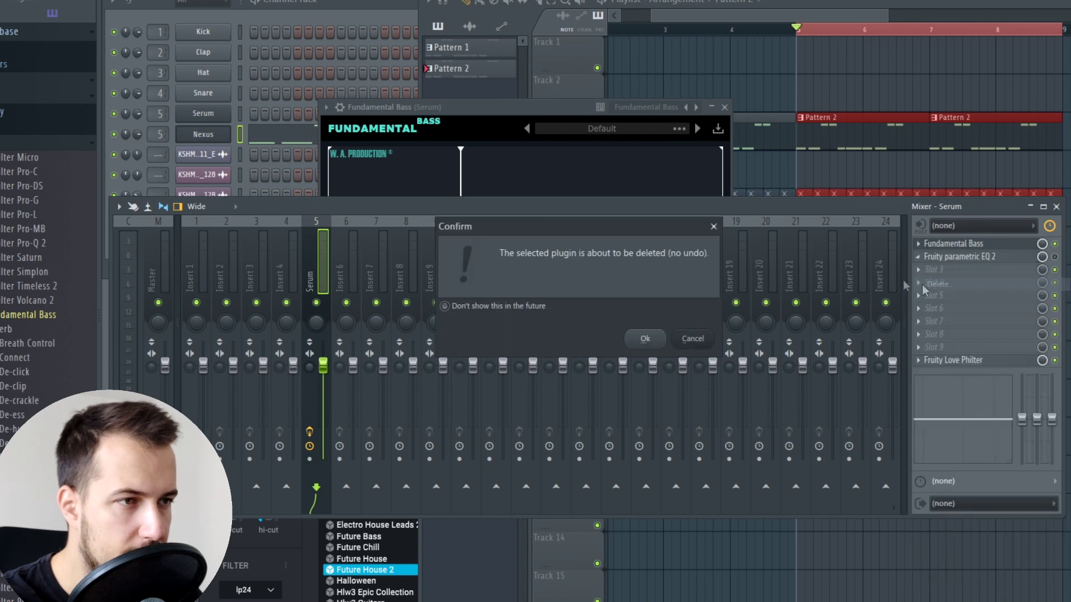
{"action": "left_click", "coordinate": [649, 344]}
{"action": "key", "text": "space"}
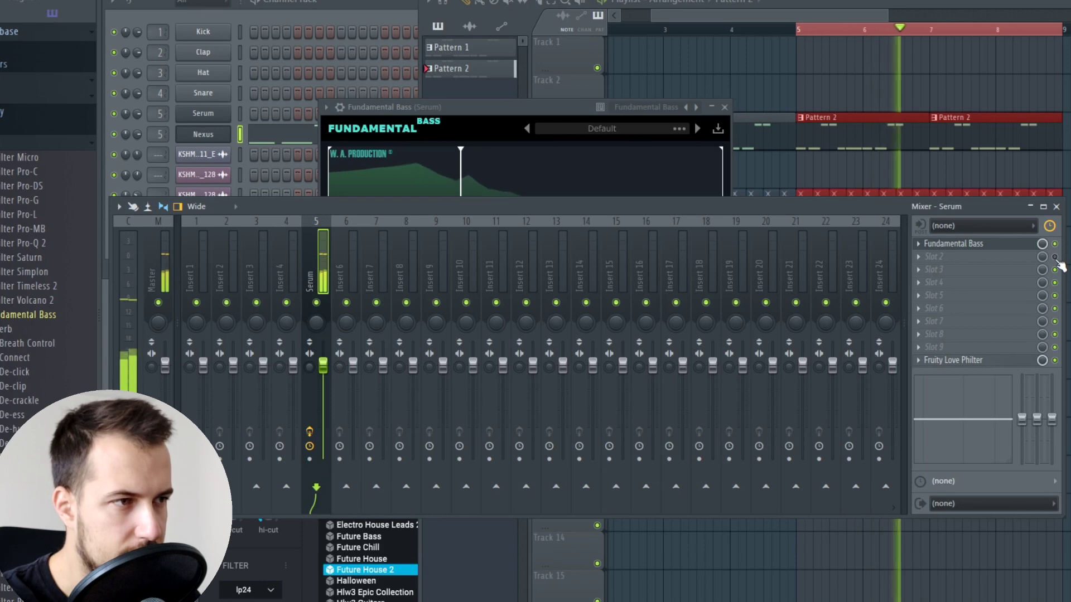
{"action": "key", "text": "space"}
Load the factory preset ART Just Pure Sub into Fundamental Bass and play it.
{"action": "left_click", "coordinate": [487, 125]}
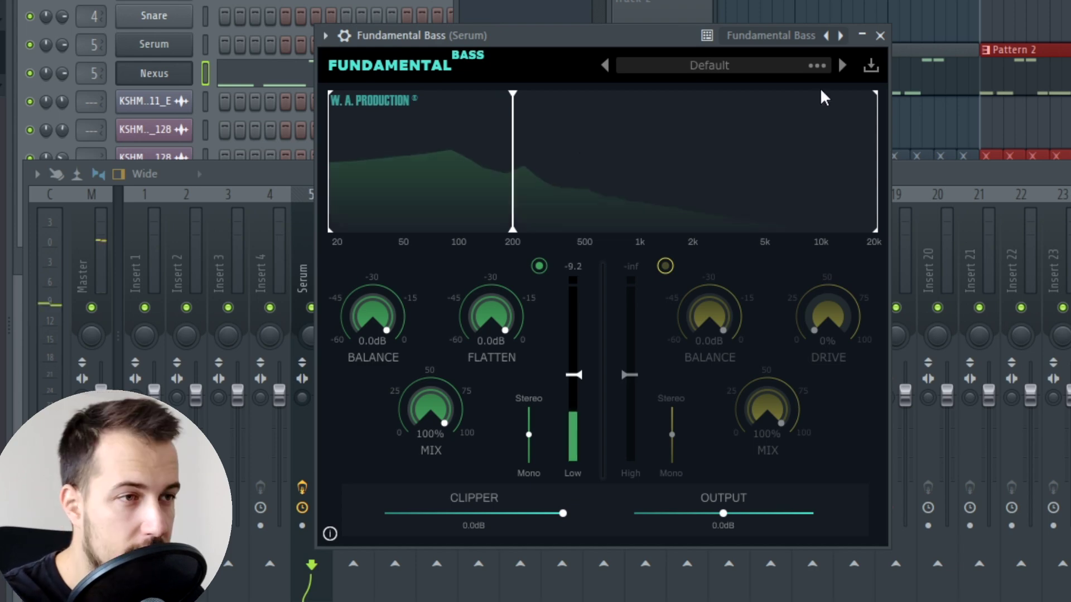
{"action": "left_click", "coordinate": [817, 65]}
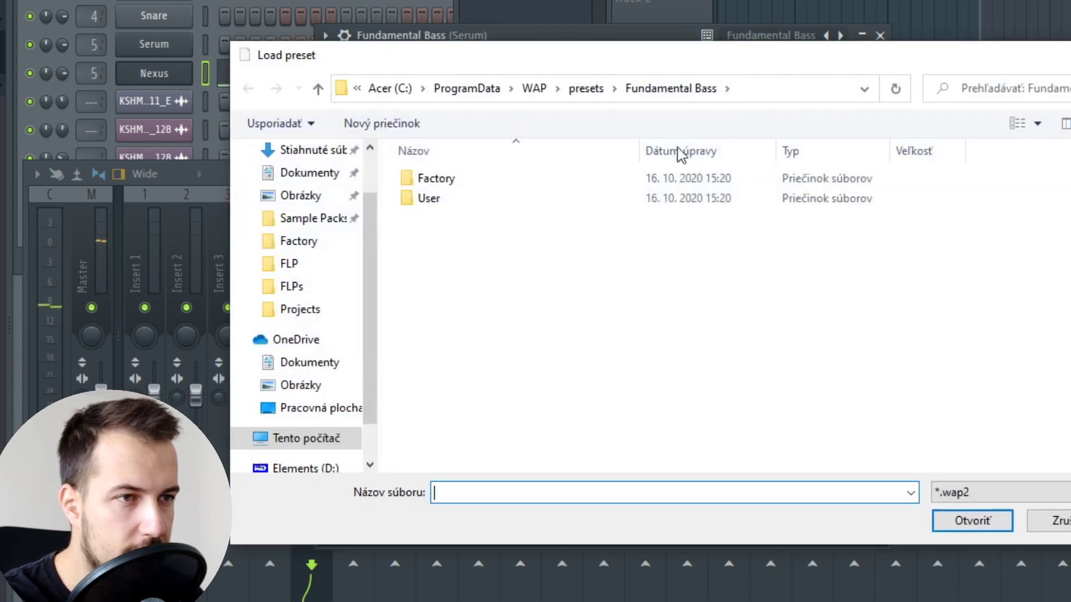
{"action": "double_click", "coordinate": [466, 180]}
{"action": "scroll", "coordinate": [574, 265], "scroll_direction": "down", "scroll_amount": 5}
{"action": "scroll", "coordinate": [598, 322], "scroll_direction": "up", "scroll_amount": 1}
{"action": "scroll", "coordinate": [594, 317], "scroll_direction": "up", "scroll_amount": 4}
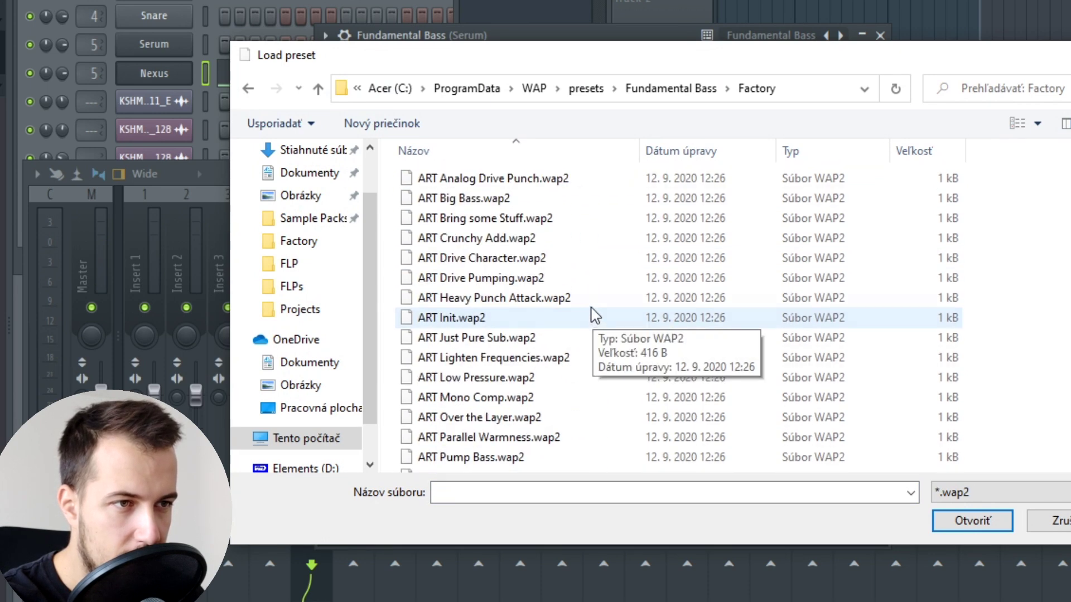
{"action": "double_click", "coordinate": [508, 339]}
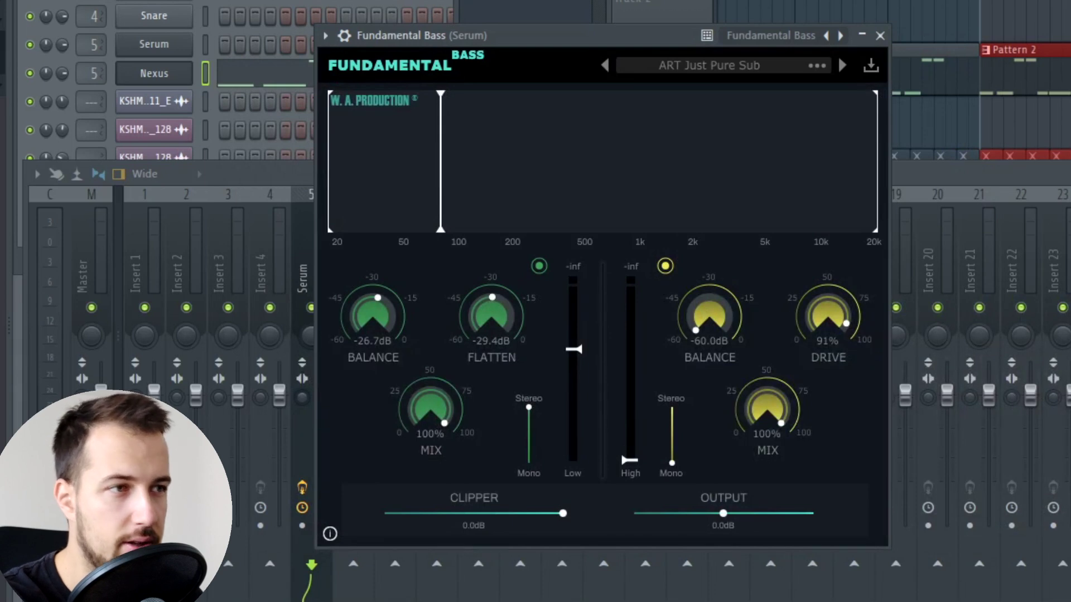
{"action": "key", "text": "space"}
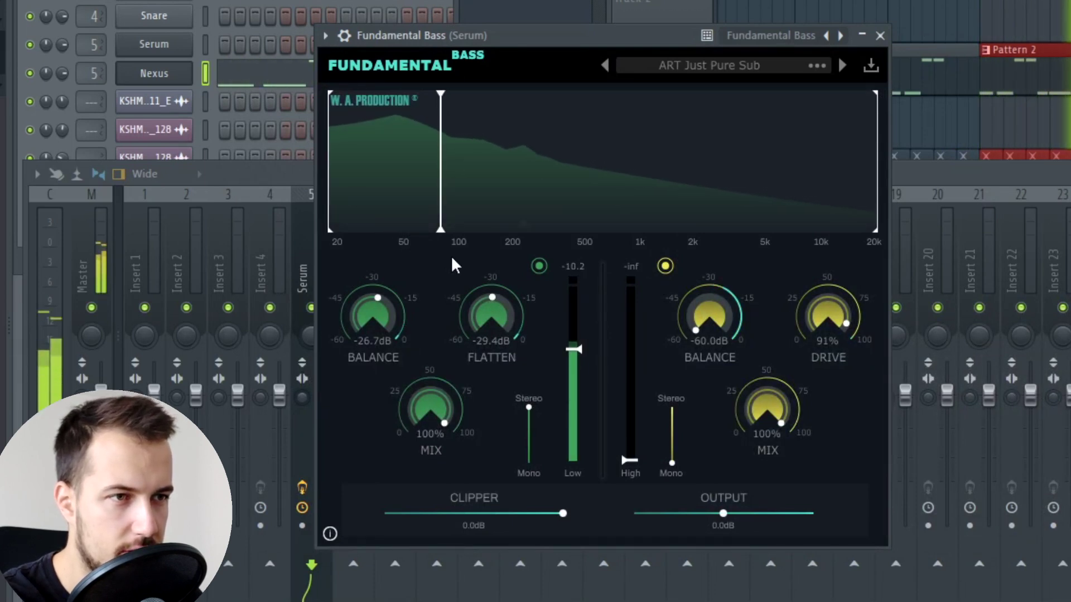
Audition different crossover frequencies, moving the split up to just under 200 Hz, higher still, and down to about 60 Hz.
{"action": "left_click_drag", "start_coordinate": [442, 231], "coordinate": [510, 240]}
{"action": "key", "text": "space"}
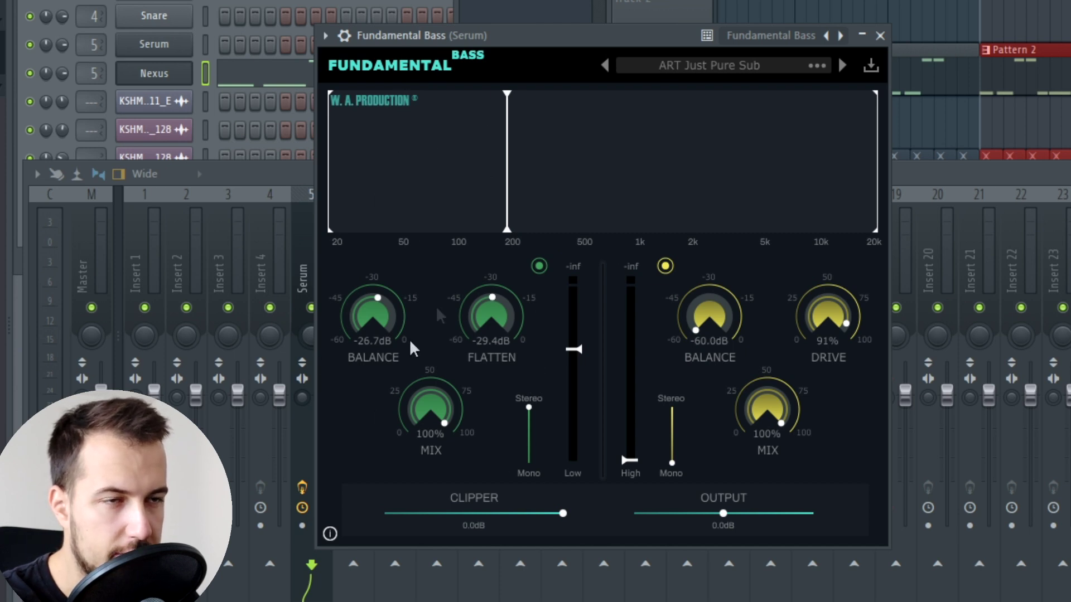
{"action": "key", "text": "space"}
{"action": "left_click_drag", "start_coordinate": [508, 228], "coordinate": [650, 228]}
{"action": "key", "text": "space"}
{"action": "left_click_drag", "start_coordinate": [752, 229], "coordinate": [423, 224]}
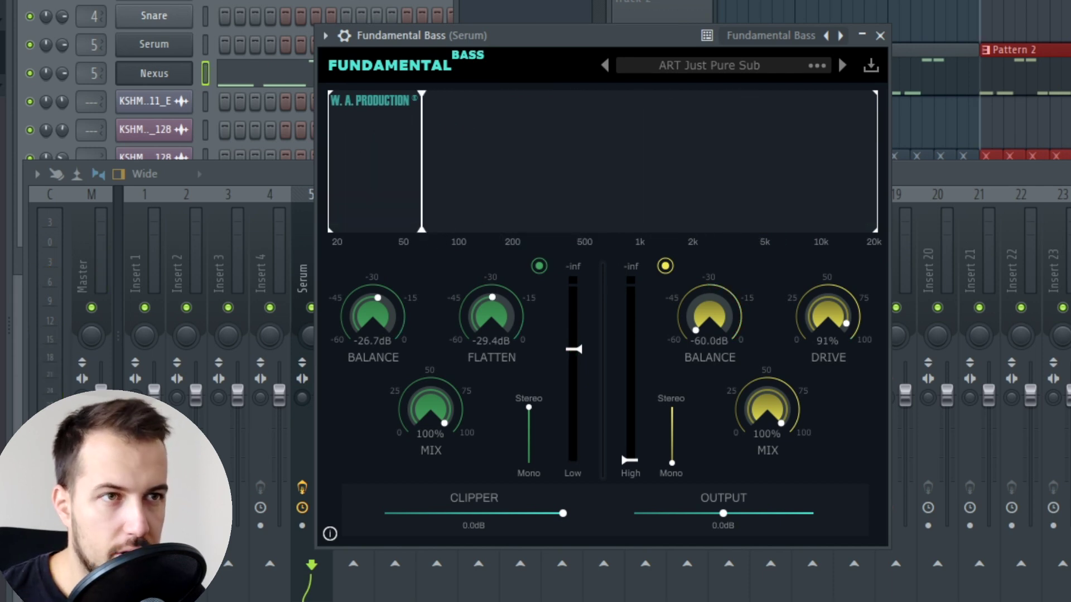
{"action": "key", "text": "space"}
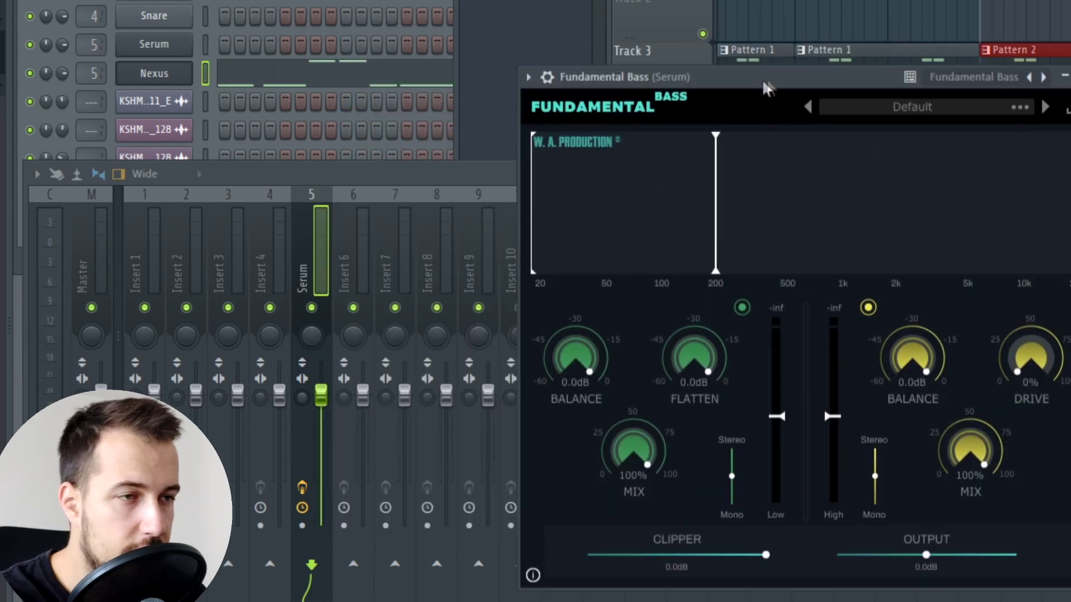
Reposition the Fundamental Bass window and switch off the low band to play the high band alone.
{"action": "left_click_drag", "start_coordinate": [767, 88], "coordinate": [555, 67]}
{"action": "key", "text": "space"}
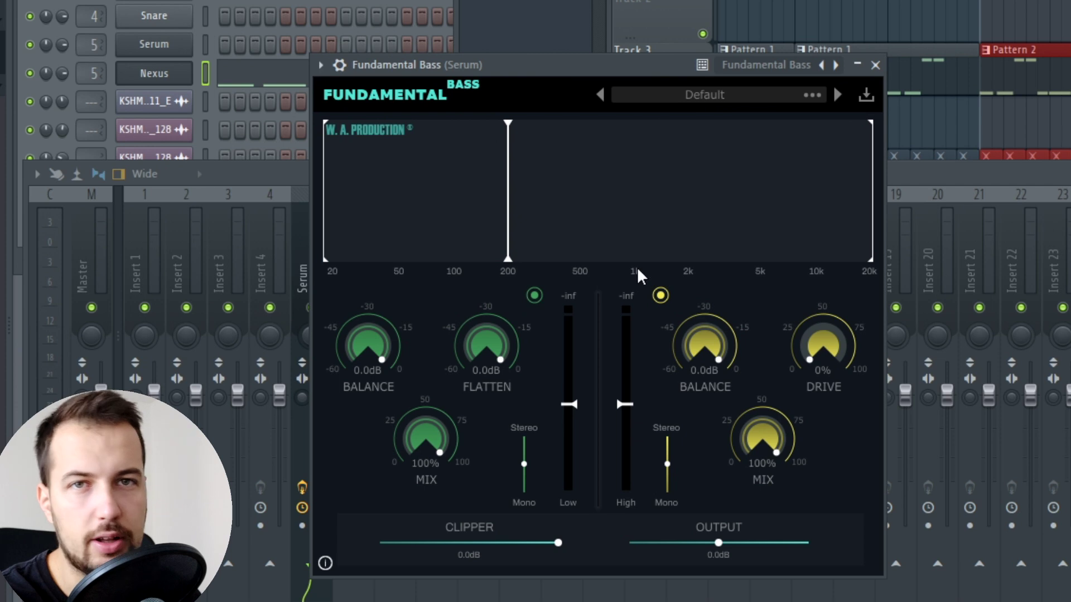
{"action": "left_click", "coordinate": [536, 294]}
{"action": "left_click", "coordinate": [536, 294]}
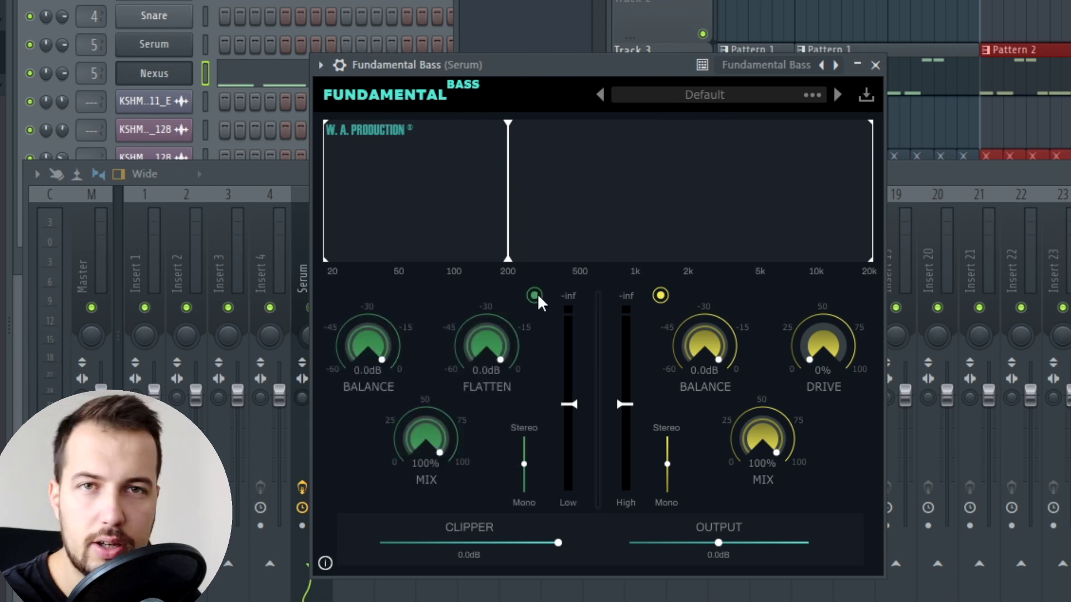
{"action": "left_click", "coordinate": [536, 294]}
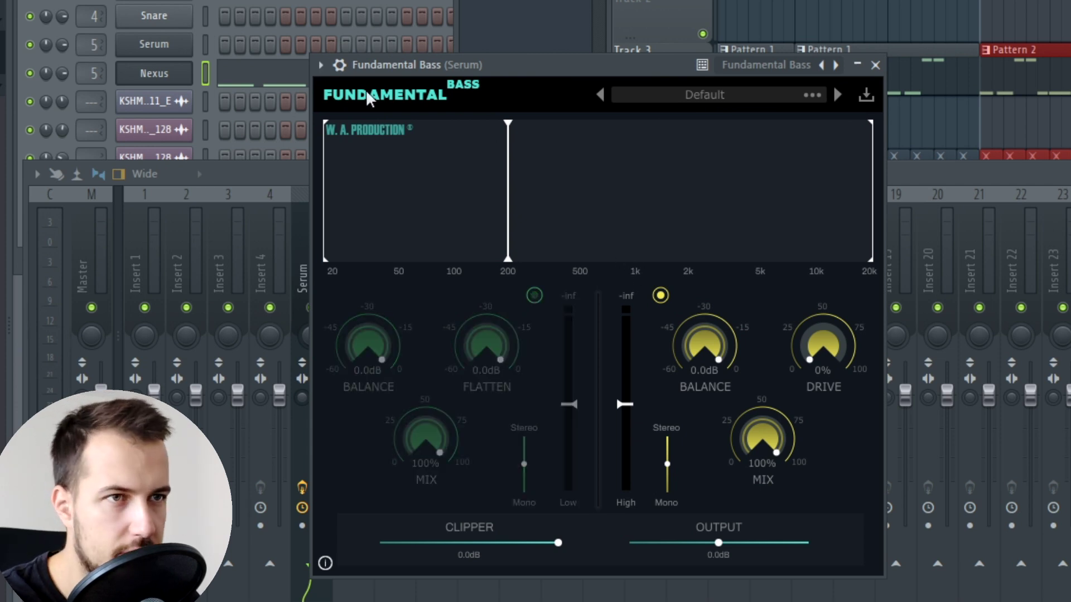
{"action": "key", "text": "space"}
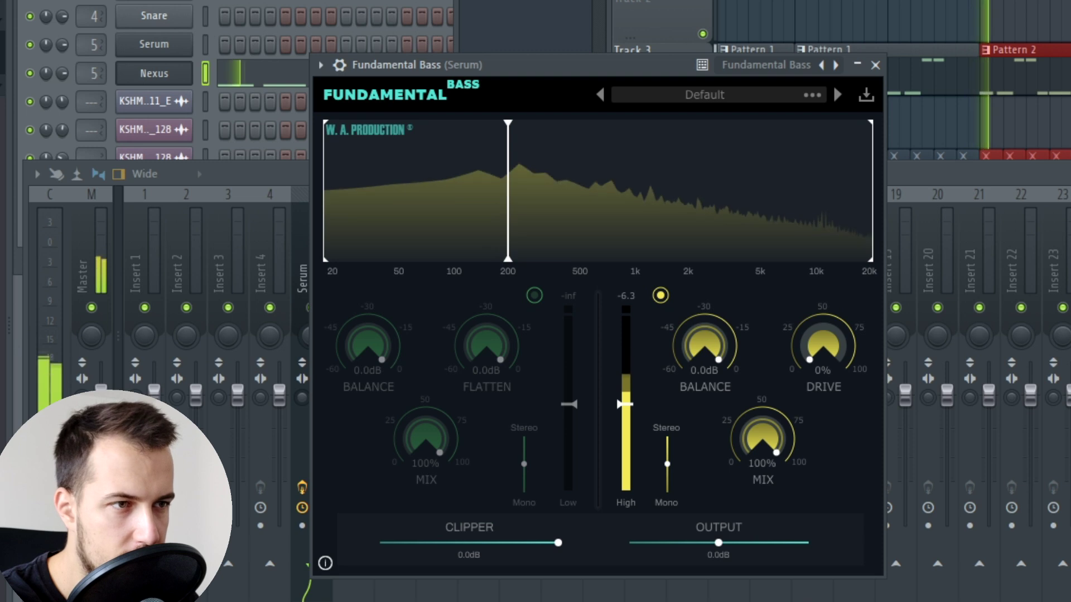
Enable the low band, disable the high band, and set the low band's Balance to -15.4 dB during playback.
{"action": "left_click", "coordinate": [535, 295]}
{"action": "left_click", "coordinate": [660, 296]}
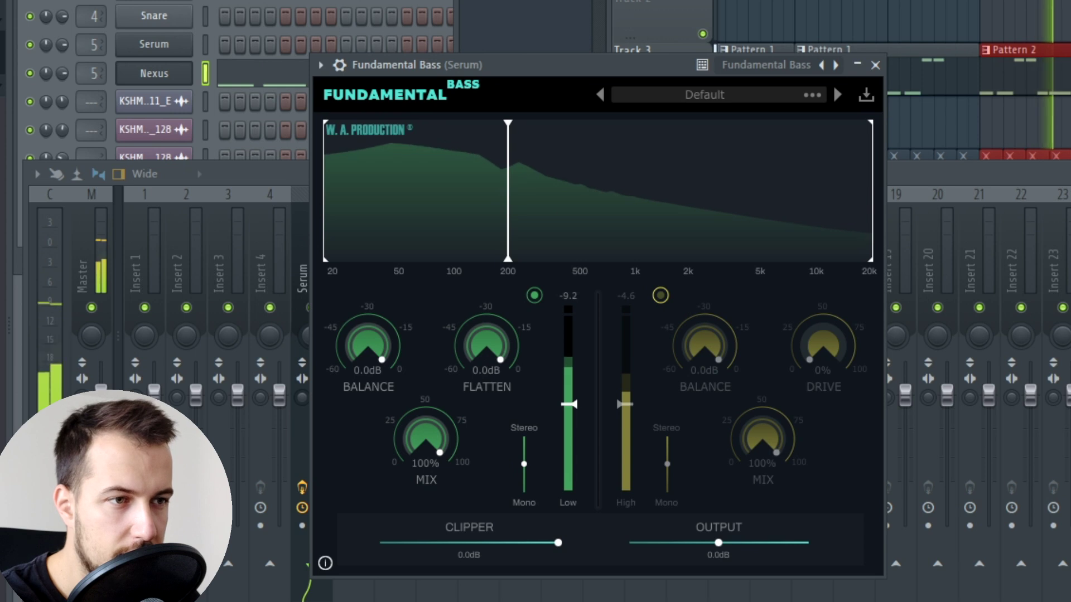
{"action": "key", "text": "space"}
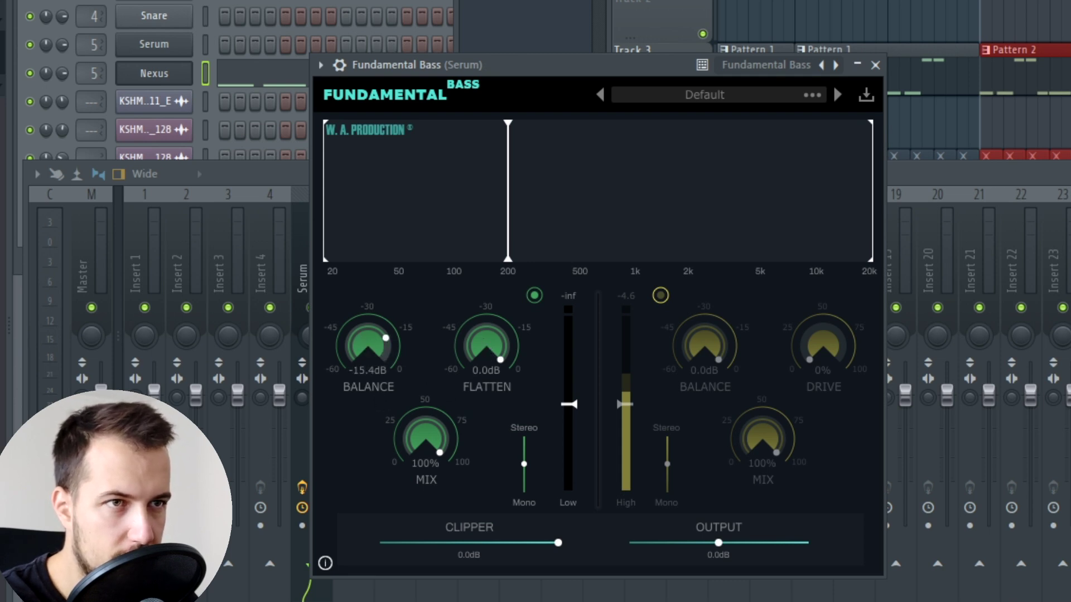
Set the low band's Balance to -23.6 dB and its Flatten to -19.2 dB while listening.
{"action": "key", "text": "space"}
{"action": "left_click_drag", "start_coordinate": [484, 343], "coordinate": [485, 419]}
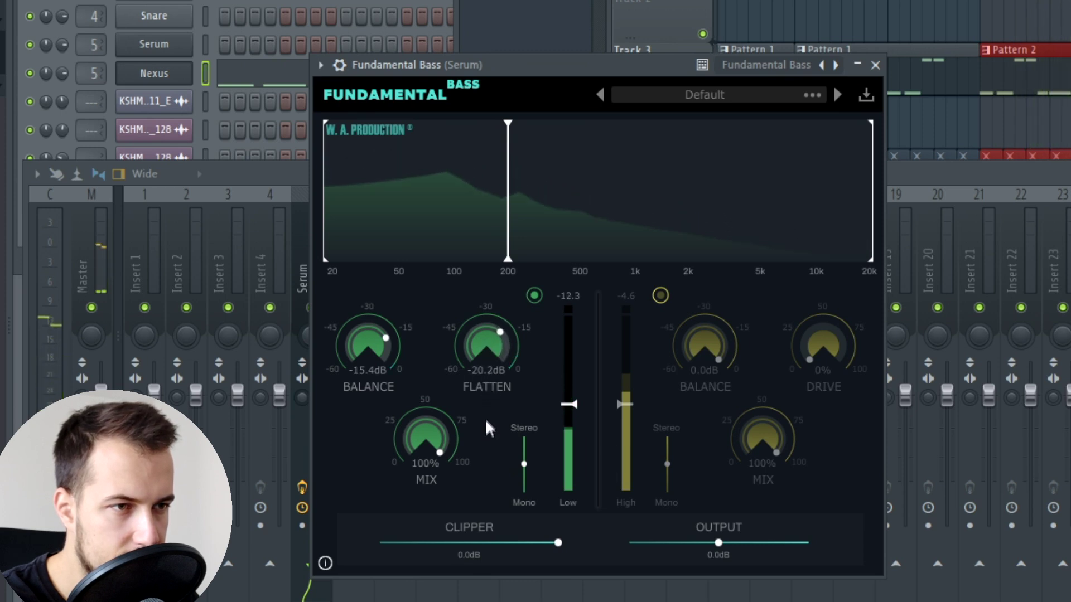
{"action": "left_click_drag", "start_coordinate": [364, 361], "coordinate": [367, 377]}
{"action": "mouse_move", "coordinate": [487, 346]}
{"action": "left_mouse_down"}
{"action": "mouse_move", "coordinate": [481, 379]}
{"action": "mouse_move", "coordinate": [483, 342]}
{"action": "left_mouse_up"}
{"action": "key", "text": "space"}
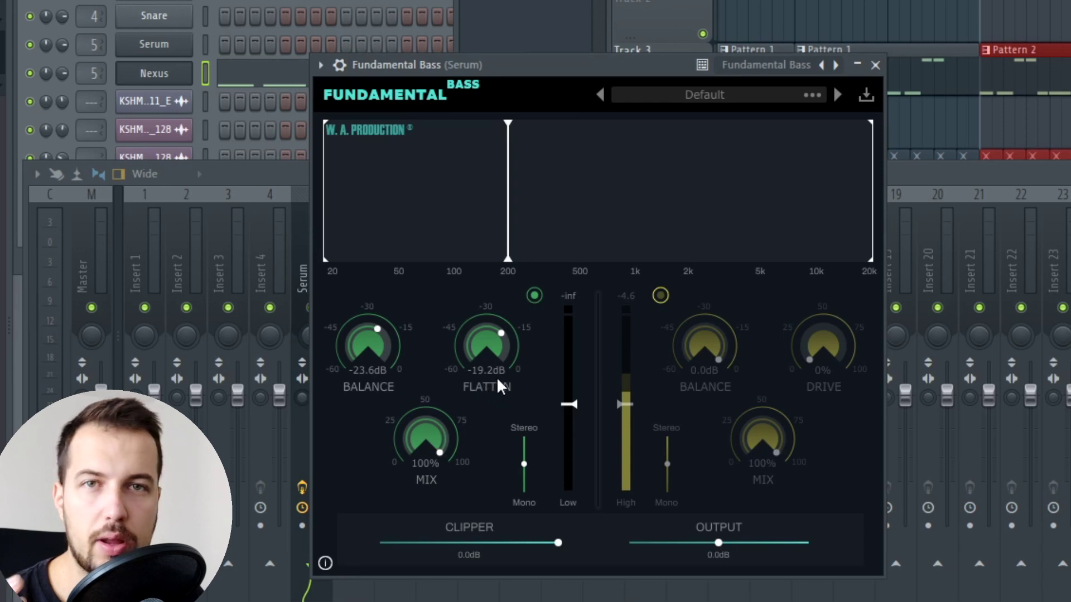
Raise the low band's level slightly during playback and set its Flatten to -20.2 dB.
{"action": "key", "text": "space"}
{"action": "mouse_move", "coordinate": [569, 404]}
{"action": "left_mouse_down"}
{"action": "mouse_move", "coordinate": [574, 366]}
{"action": "mouse_move", "coordinate": [575, 392]}
{"action": "left_mouse_up"}
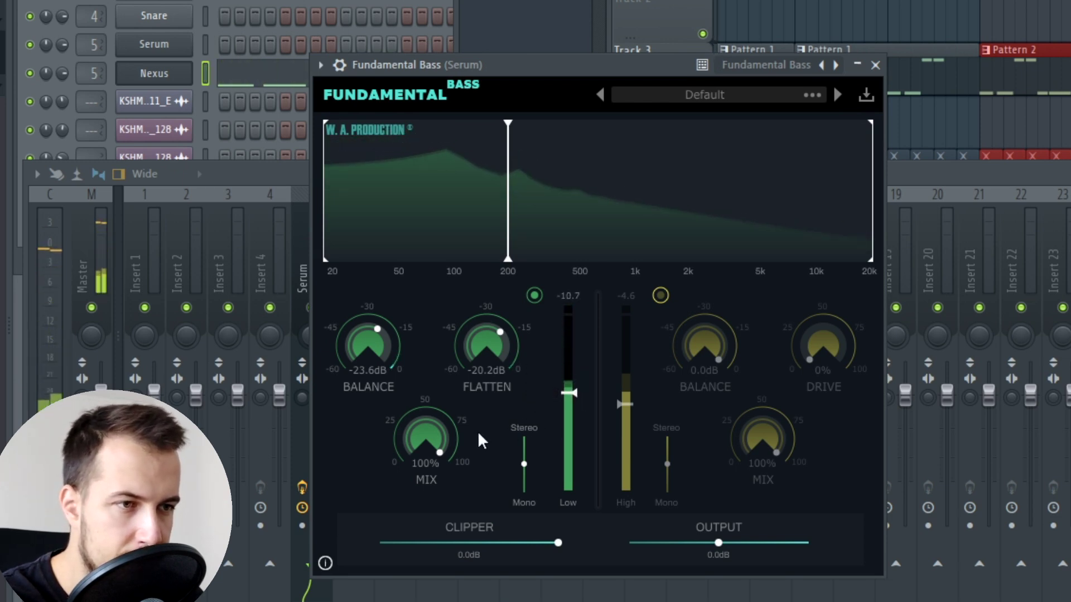
{"action": "key", "text": "space"}
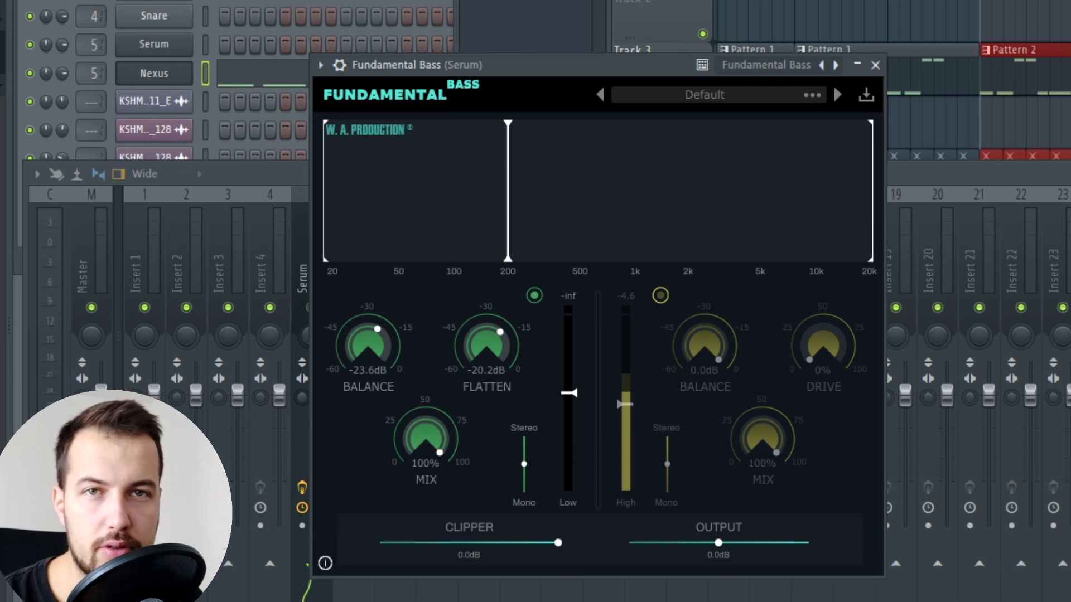
Set the low band's stereo width fully to mono during playback.
{"action": "key", "text": "space"}
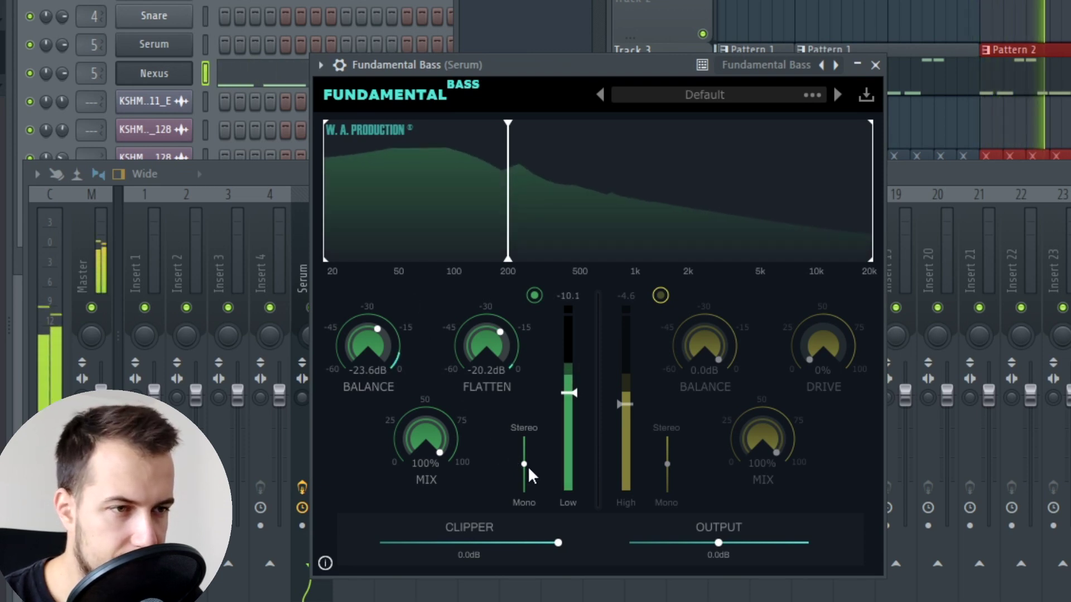
{"action": "left_click_drag", "start_coordinate": [523, 465], "coordinate": [525, 513]}
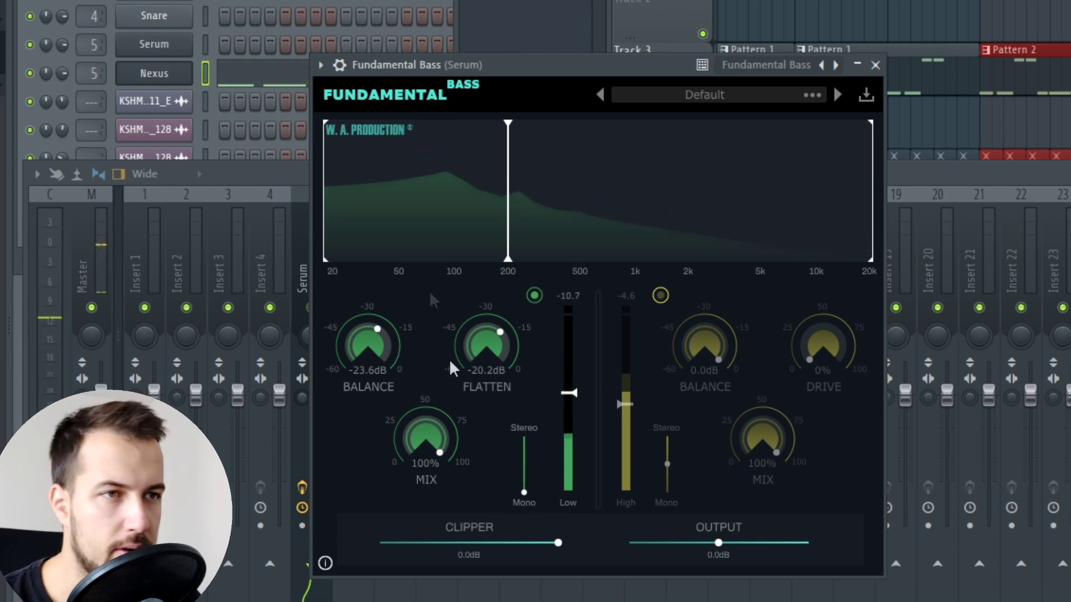
Enable the high band again and audition both bands together.
{"action": "key", "text": "space"}
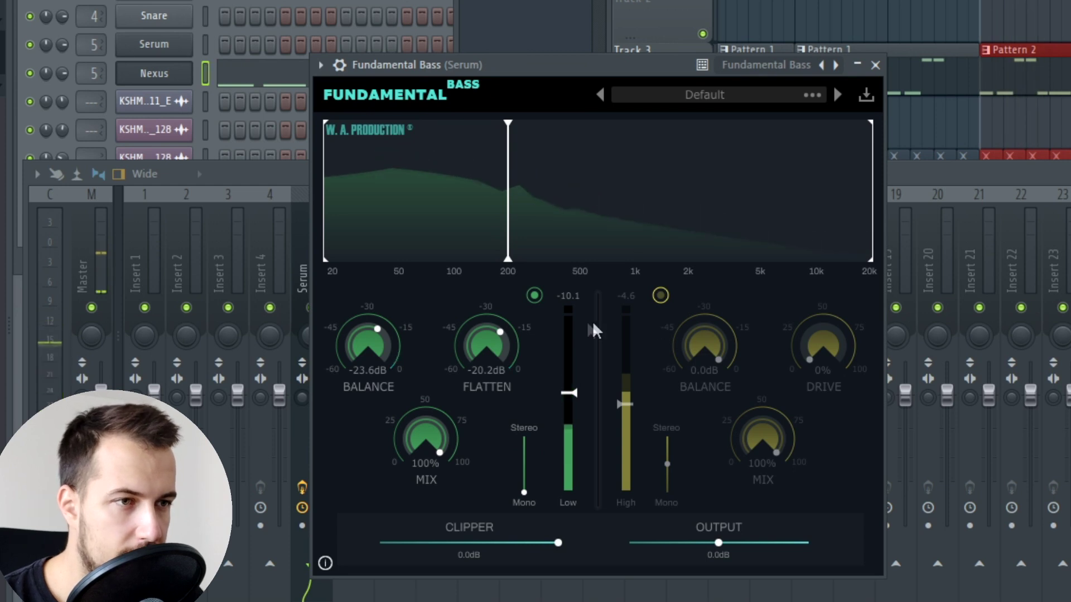
{"action": "left_click", "coordinate": [664, 298]}
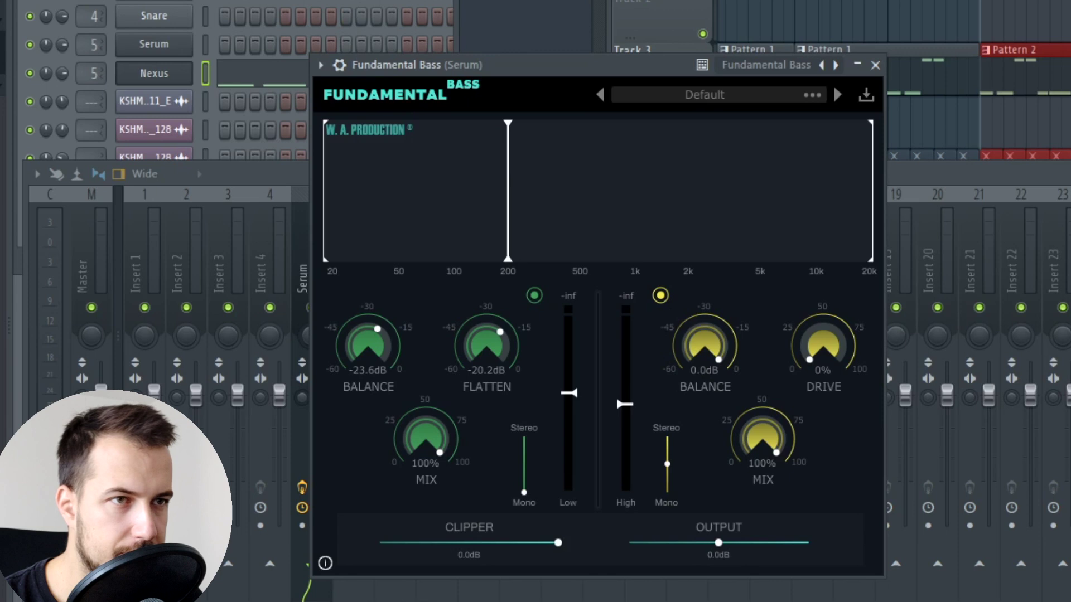
{"action": "key", "text": "space"}
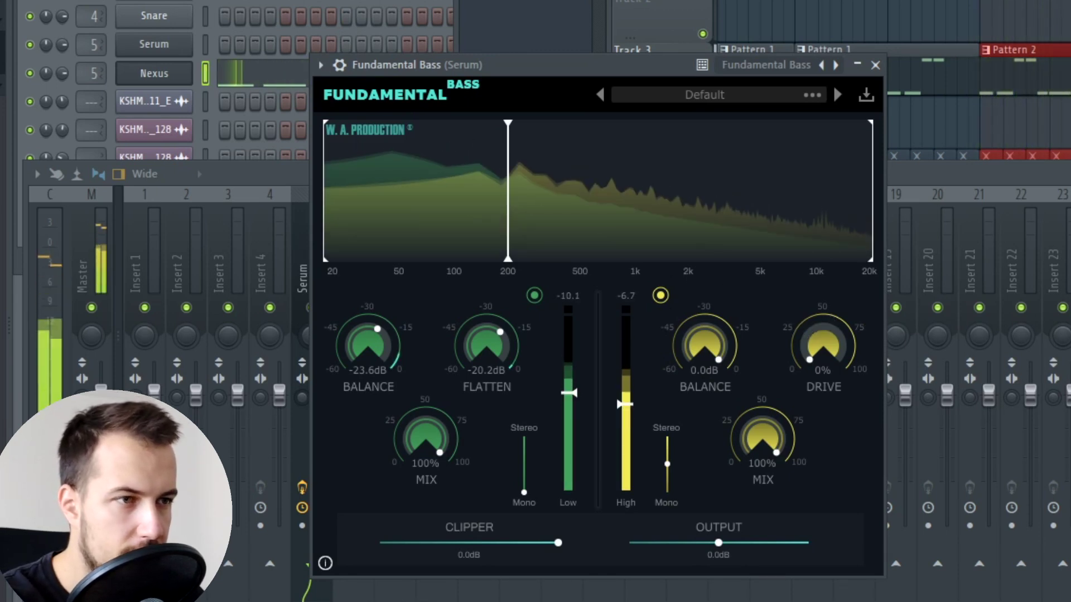
{"action": "key", "text": "space"}
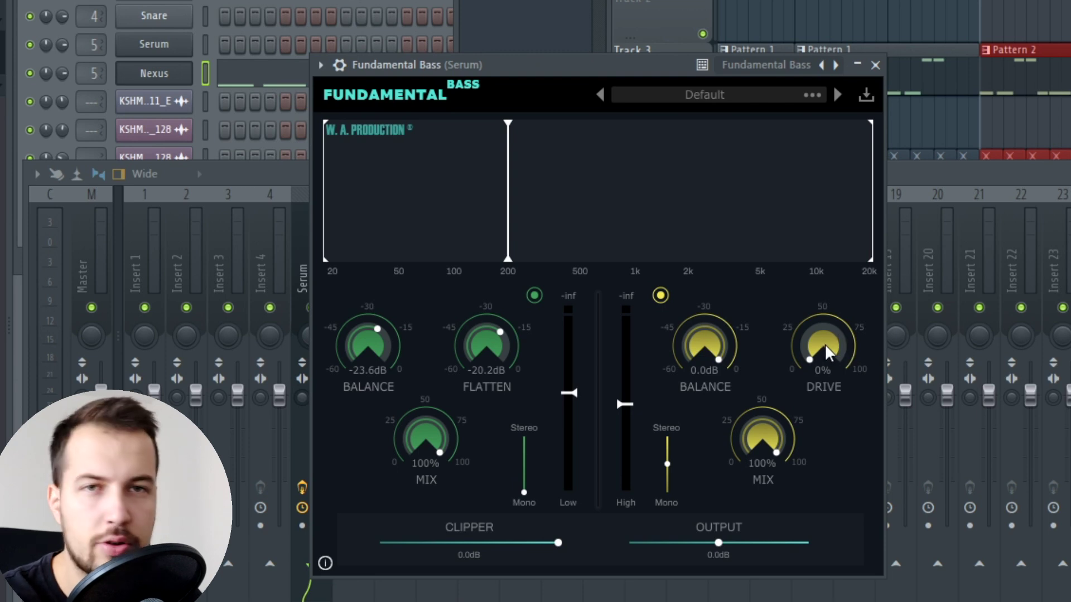
Try the high band's Drive at 82% with the low band off during playback, and reduce the Drive to 13%.
{"action": "left_click_drag", "start_coordinate": [824, 347], "coordinate": [817, 284]}
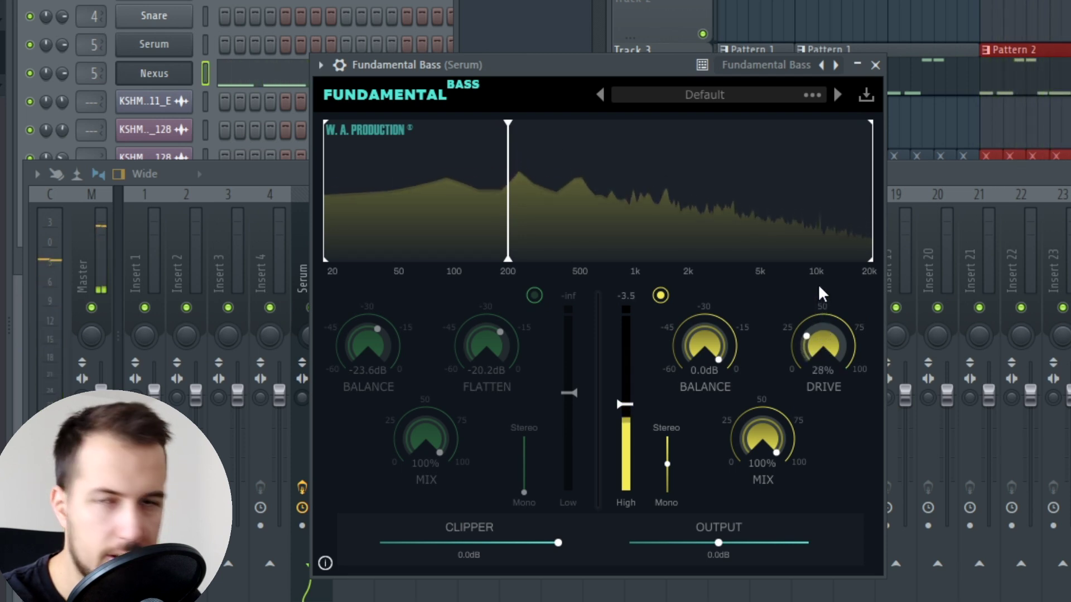
{"action": "left_click_drag", "start_coordinate": [818, 284], "coordinate": [870, 156]}
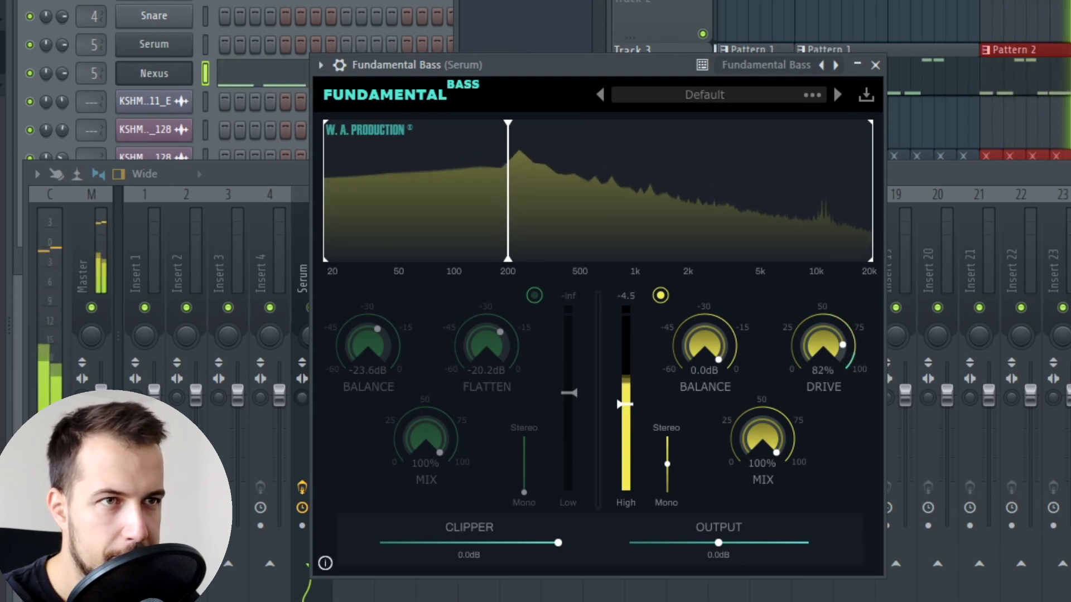
{"action": "key", "text": "space"}
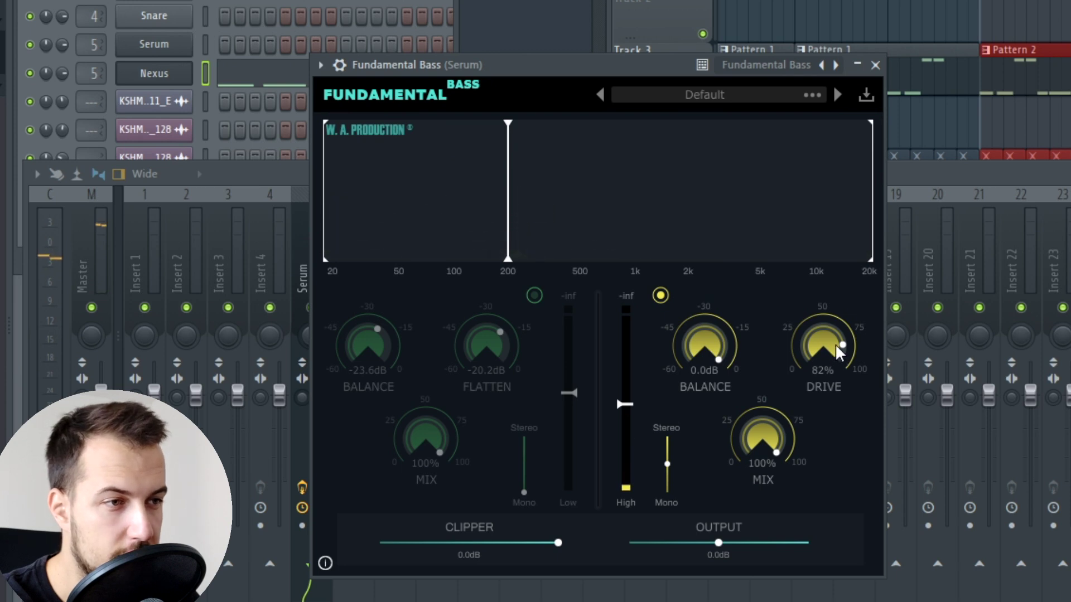
{"action": "left_click_drag", "start_coordinate": [828, 340], "coordinate": [831, 453]}
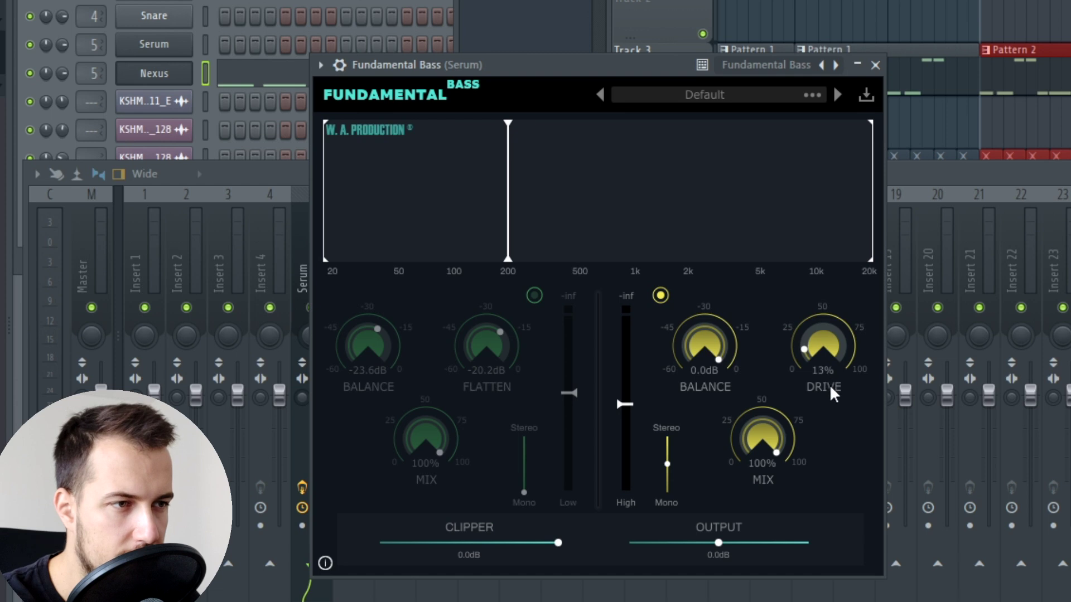
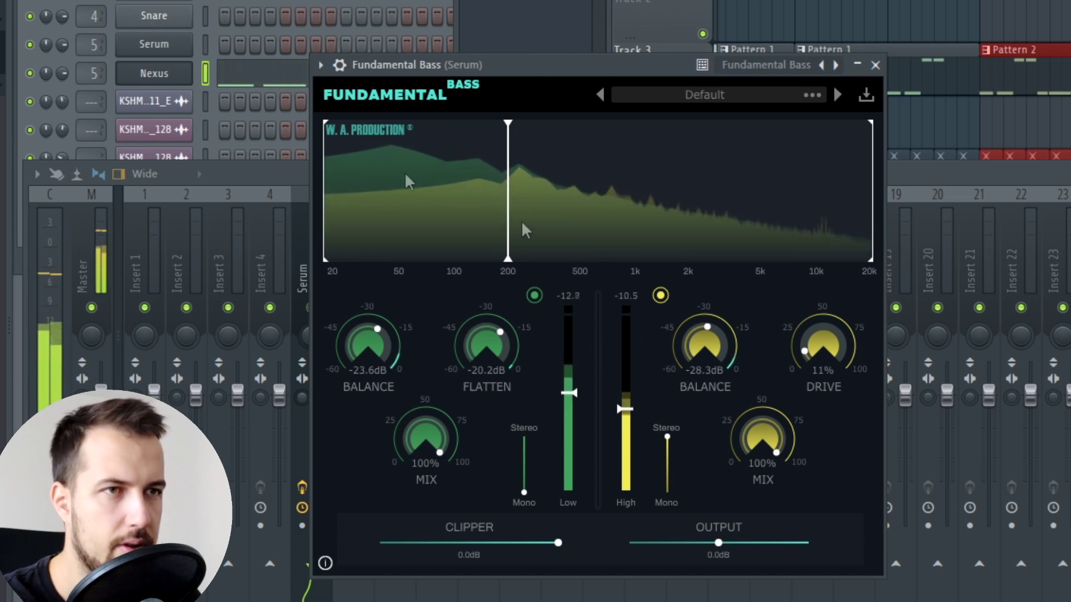
Play the bass with the plugin bypassed and with it active to compare the two sounds.
{"action": "key", "text": "space"}
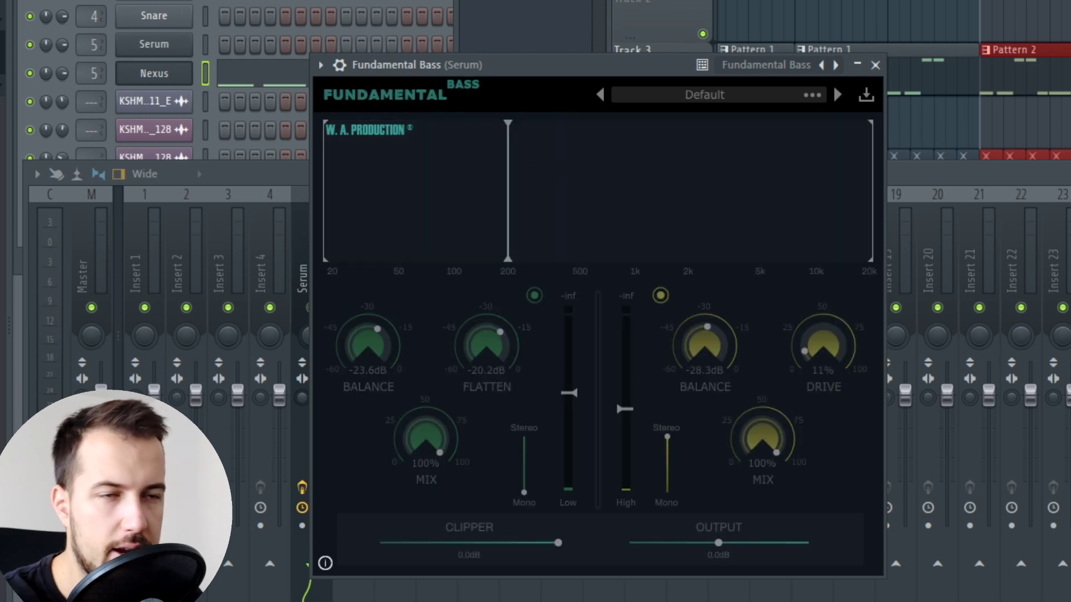
{"action": "key", "text": "space"}
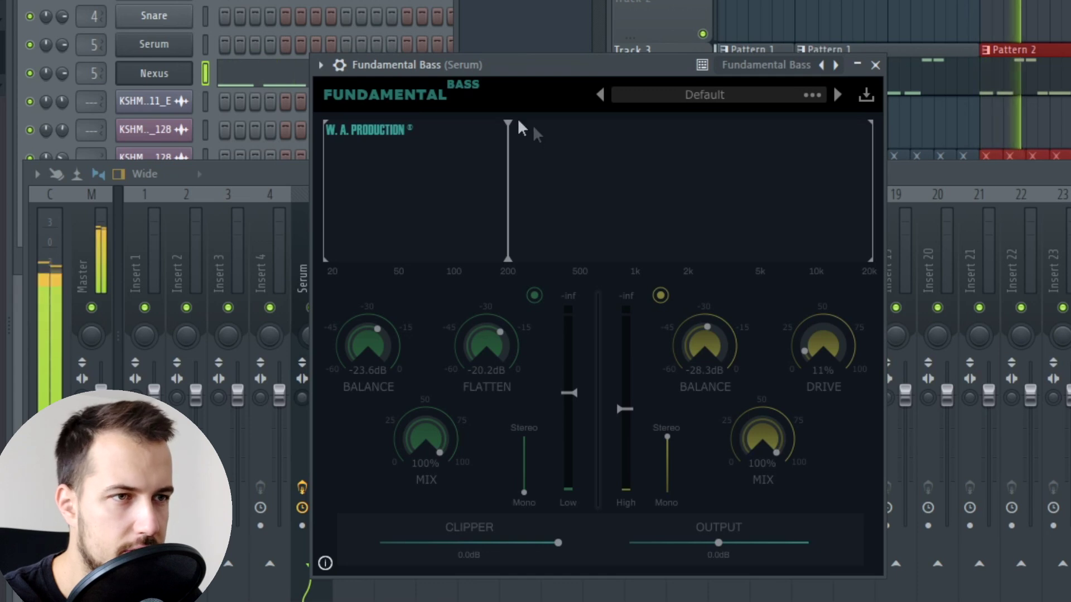
{"action": "key", "text": "space"}
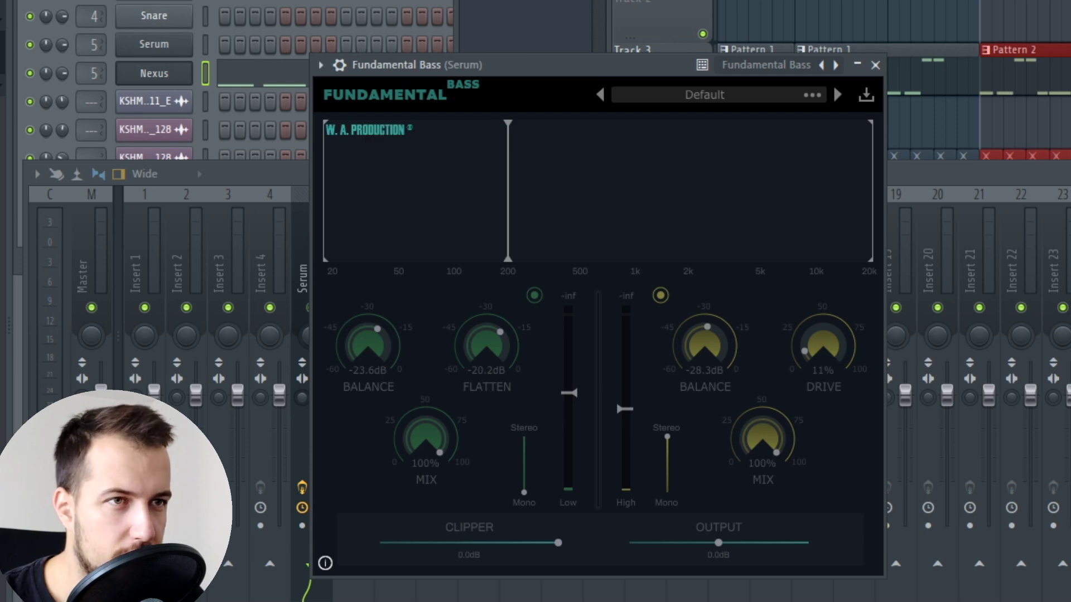
{"action": "key", "text": "space"}
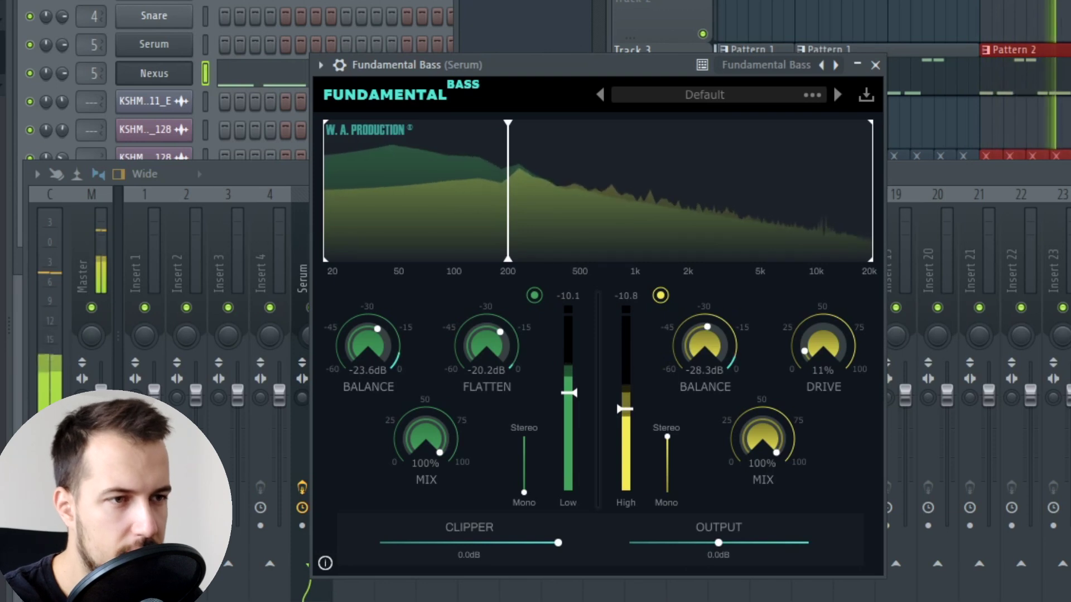
{"action": "key", "text": "space"}
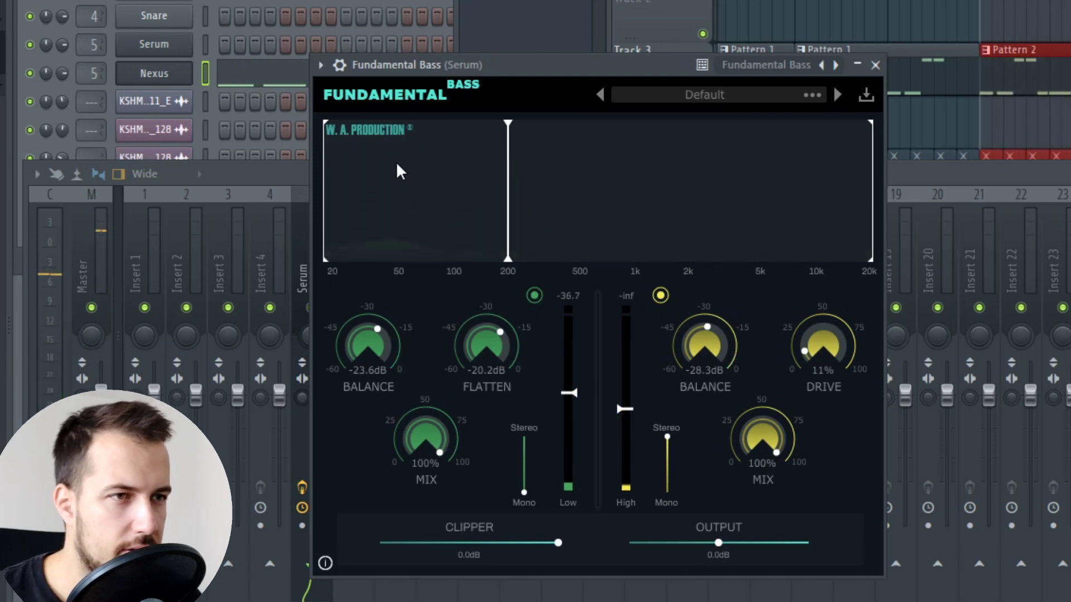
Raise the low band's level slightly and check the high band's level during playback.
{"action": "left_click_drag", "start_coordinate": [577, 394], "coordinate": [574, 388]}
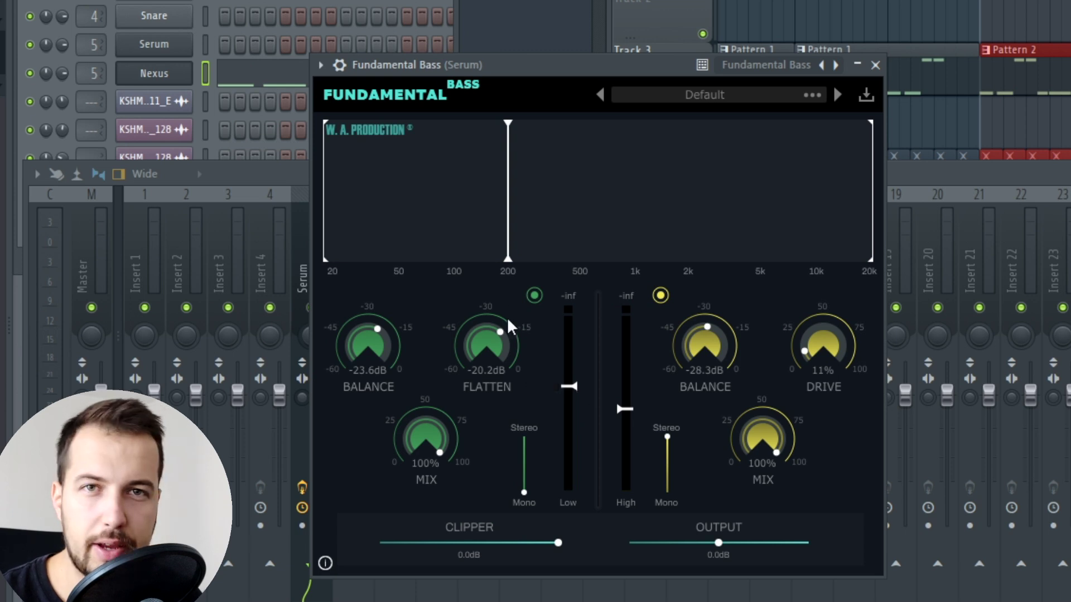
{"action": "key", "text": "space"}
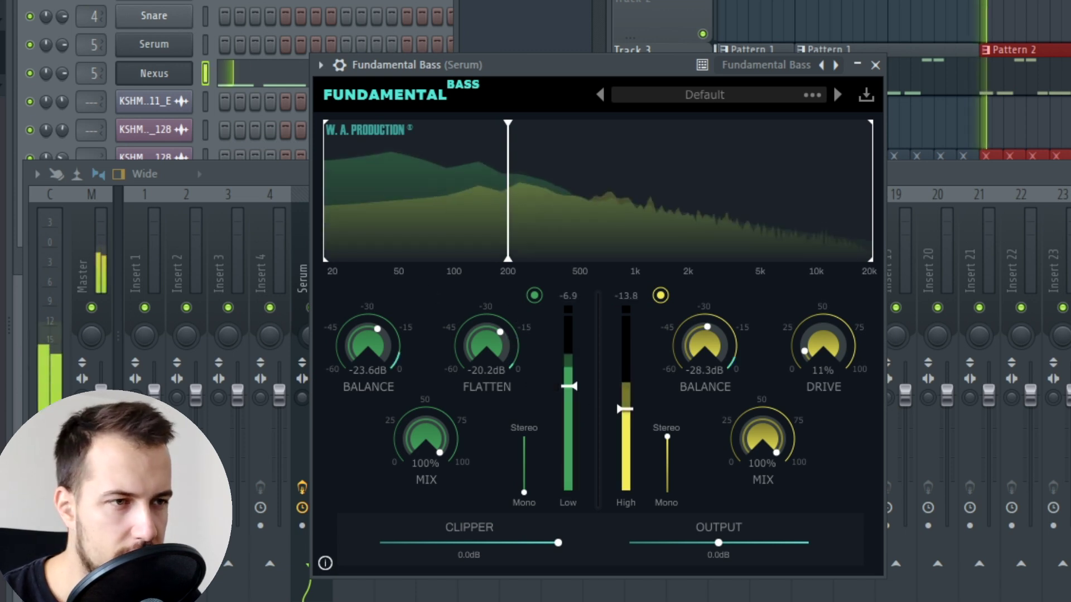
{"action": "mouse_move", "coordinate": [624, 406]}
{"action": "left_mouse_down"}
{"action": "mouse_move", "coordinate": [628, 360]}
{"action": "mouse_move", "coordinate": [628, 408]}
{"action": "left_mouse_up"}
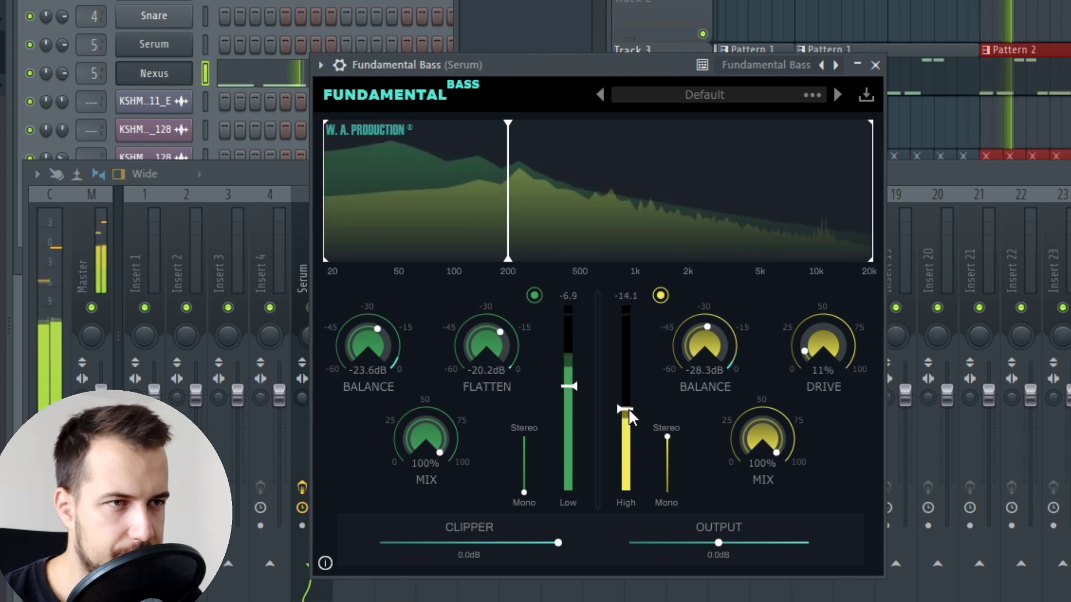
Compare the bypassed and processed sound, and lower the high band's level slightly during playback.
{"action": "left_click", "coordinate": [422, 93]}
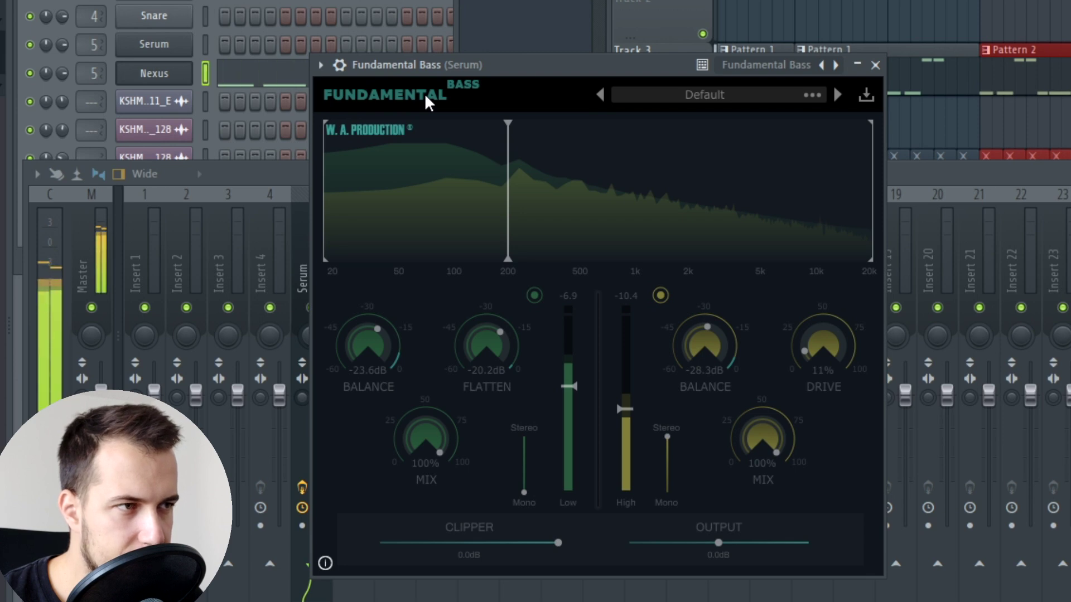
{"action": "left_click", "coordinate": [424, 93]}
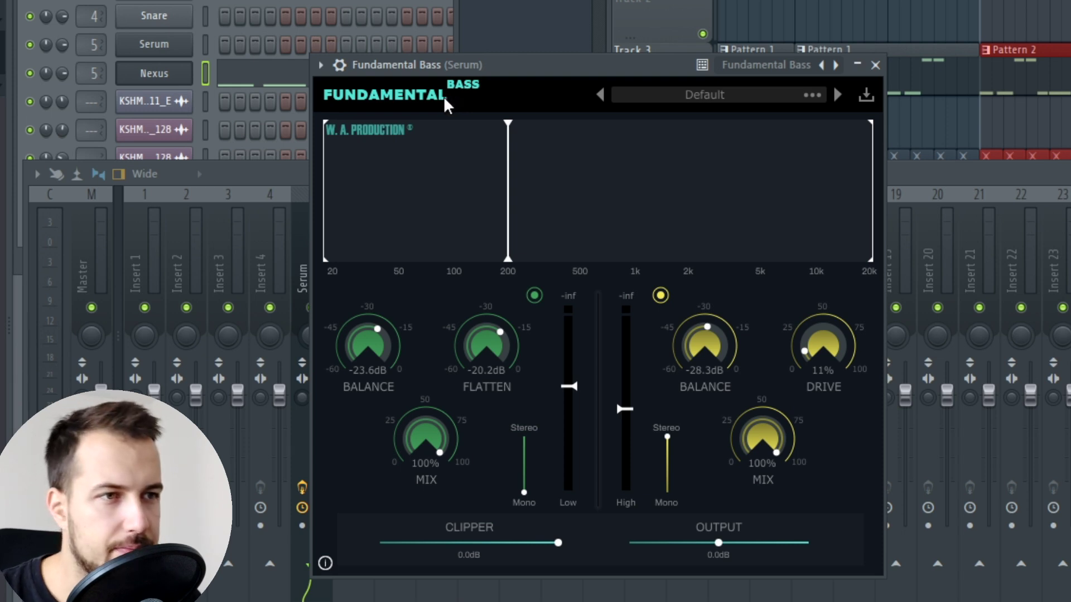
{"action": "key", "text": "space"}
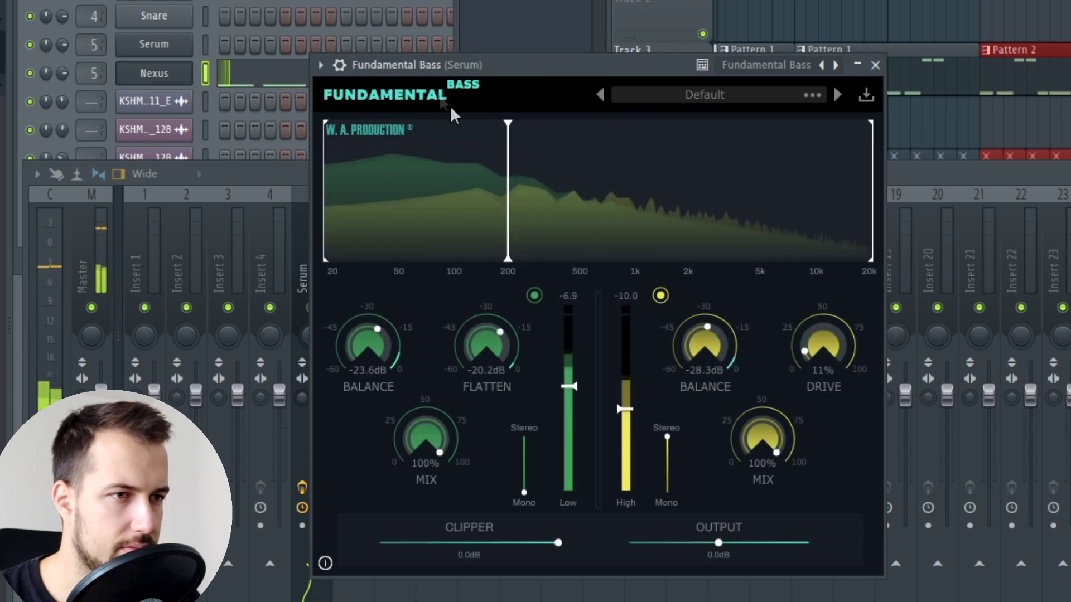
{"action": "mouse_move", "coordinate": [626, 415]}
{"action": "left_click_drag", "start_coordinate": [624, 412], "coordinate": [624, 417]}
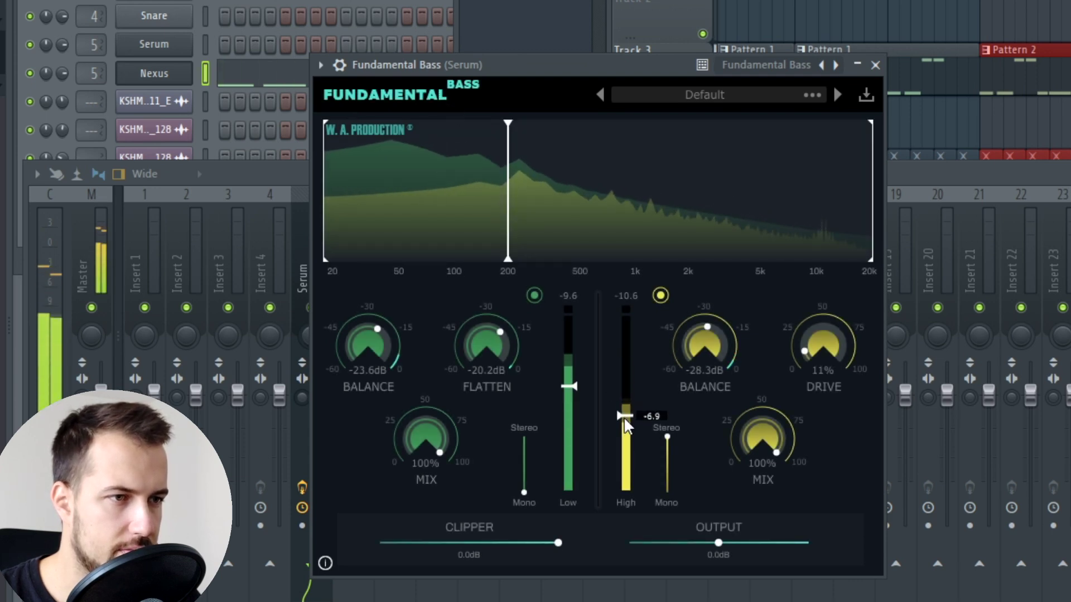
Unmute playlist tracks 5 to 8, start playback, and bring the Fundamental Bass window back to the front.
{"action": "left_click", "coordinate": [904, 134]}
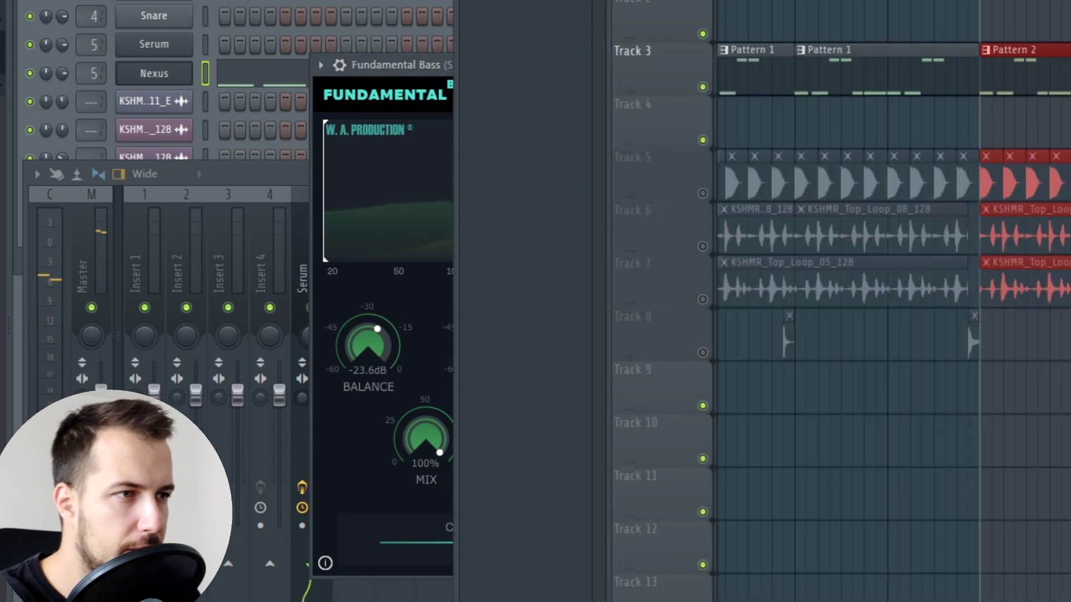
{"action": "left_click_drag", "start_coordinate": [702, 193], "coordinate": [702, 353]}
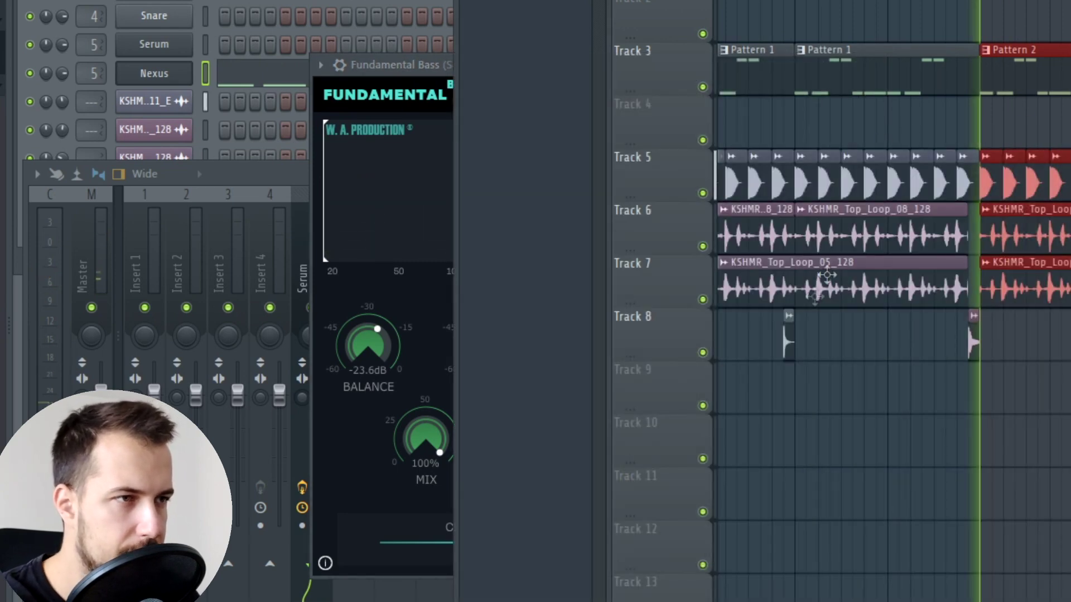
{"action": "key", "text": "space"}
{"action": "left_click", "coordinate": [397, 65]}
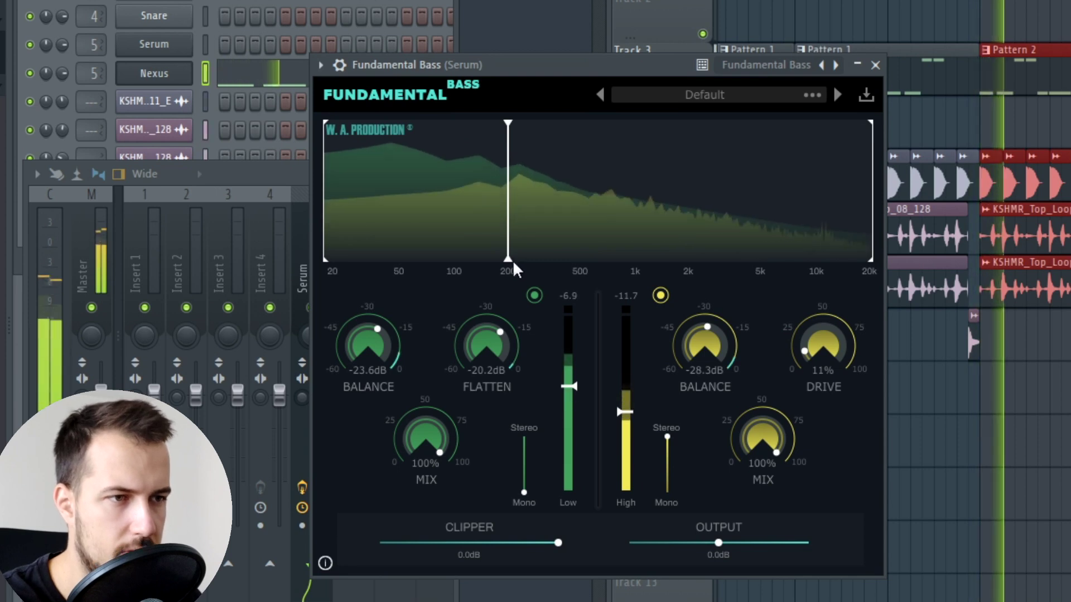
Move the crossover between the bands slightly above 200 Hz and raise the high band's level slightly while listening.
{"action": "mouse_move", "coordinate": [568, 387]}
{"action": "left_mouse_down"}
{"action": "mouse_move", "coordinate": [569, 375]}
{"action": "mouse_move", "coordinate": [573, 386]}
{"action": "left_mouse_up"}
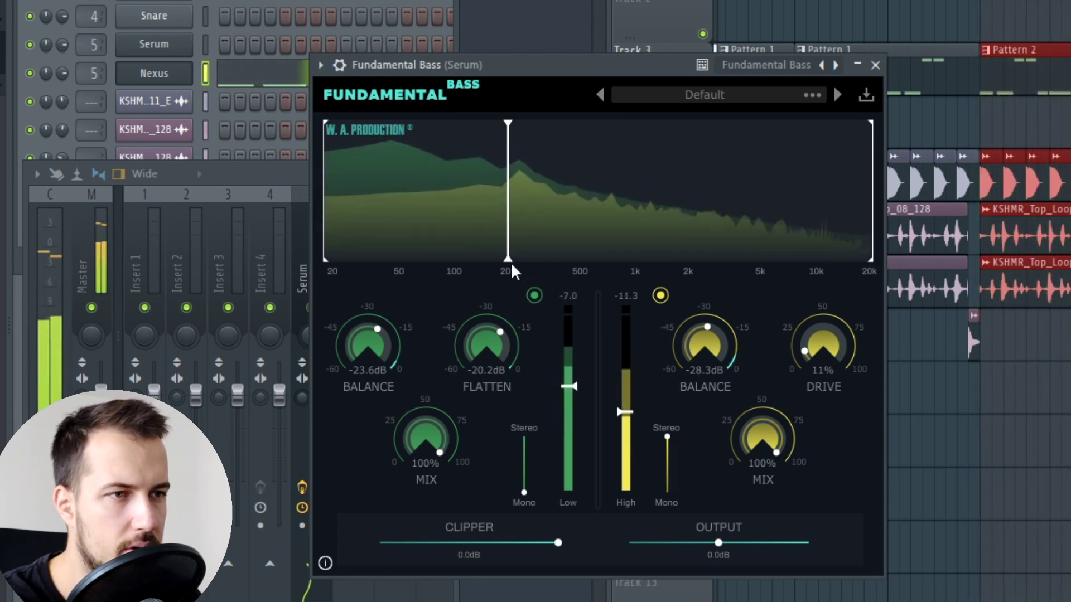
{"action": "mouse_move", "coordinate": [507, 260]}
{"action": "left_mouse_down"}
{"action": "mouse_move", "coordinate": [758, 258]}
{"action": "mouse_move", "coordinate": [496, 256]}
{"action": "mouse_move", "coordinate": [529, 255]}
{"action": "mouse_move", "coordinate": [517, 258]}
{"action": "left_mouse_up"}
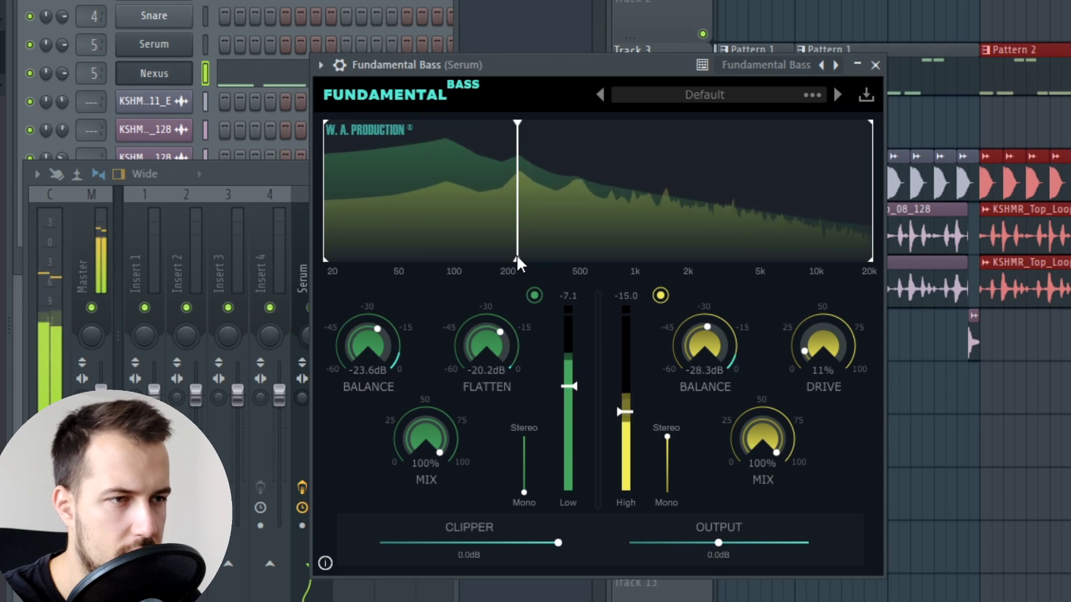
{"action": "left_click_drag", "start_coordinate": [621, 411], "coordinate": [619, 409]}
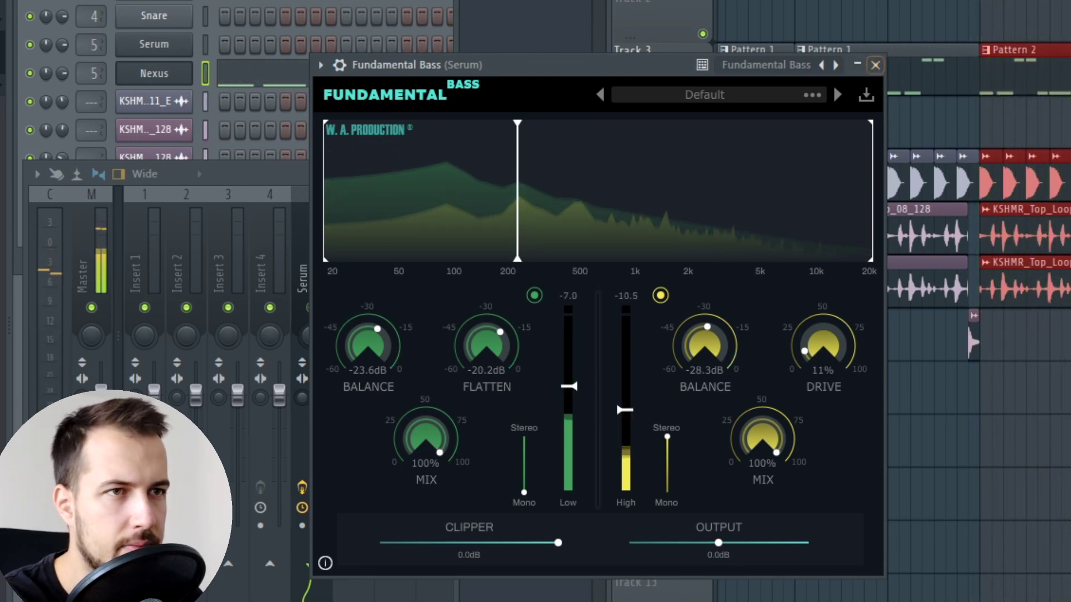
{"action": "key", "text": "space"}
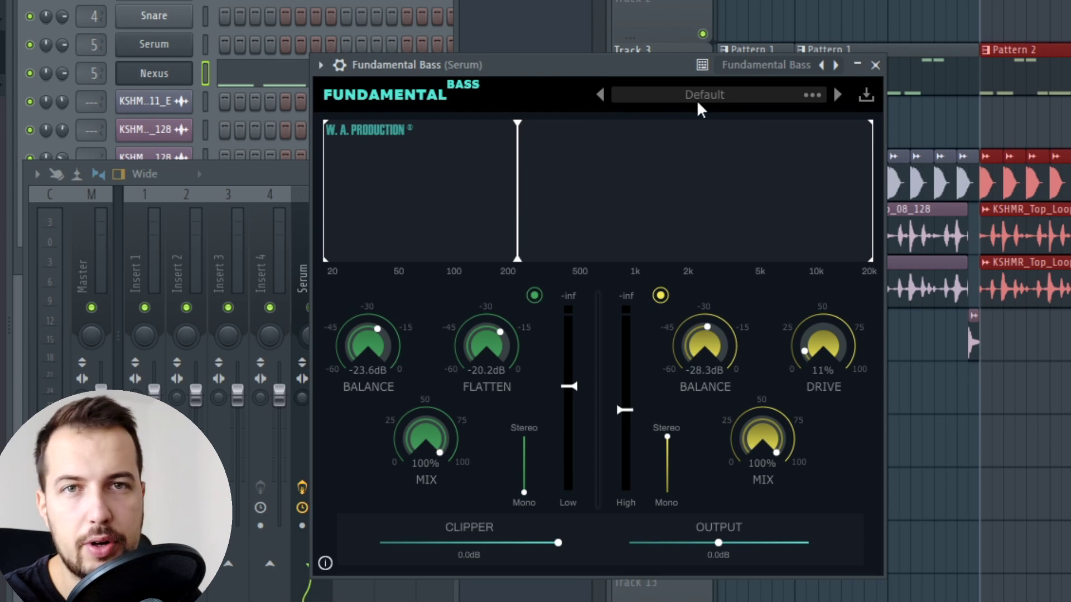
Audition the presets in order during playback up to ART Just Pure Sub, and raise that preset's low band level.
{"action": "key", "text": "space"}
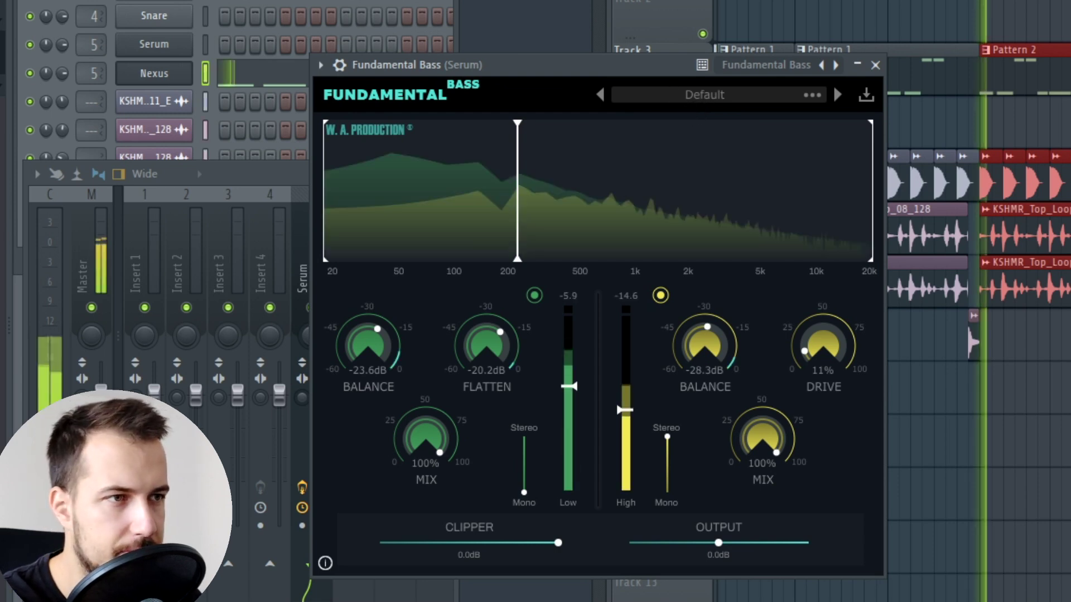
{"action": "left_click", "coordinate": [837, 95]}
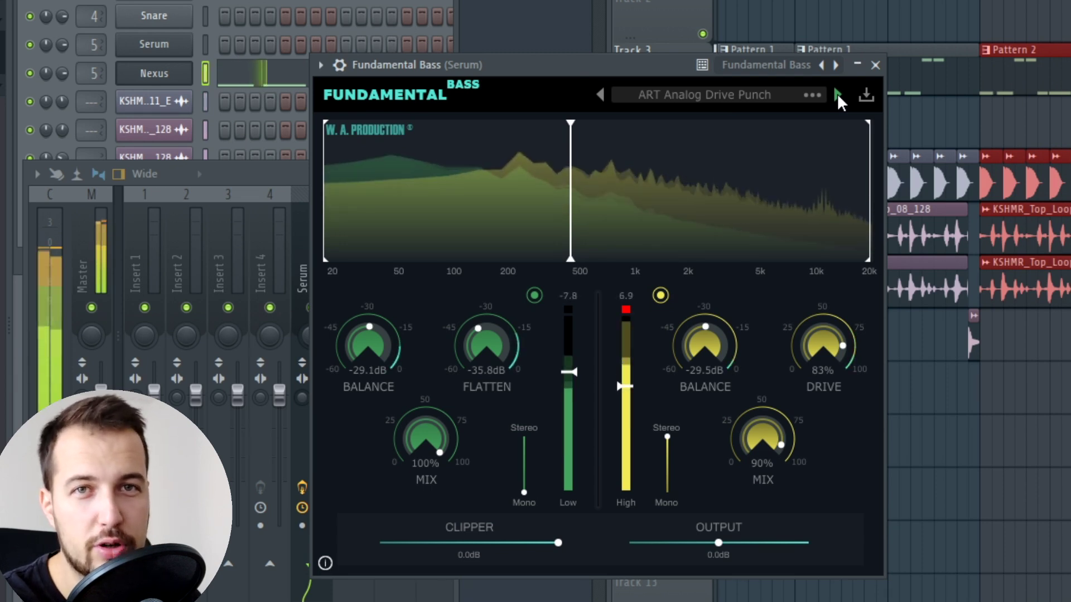
{"action": "left_click", "coordinate": [837, 93]}
{"action": "left_click", "coordinate": [837, 94]}
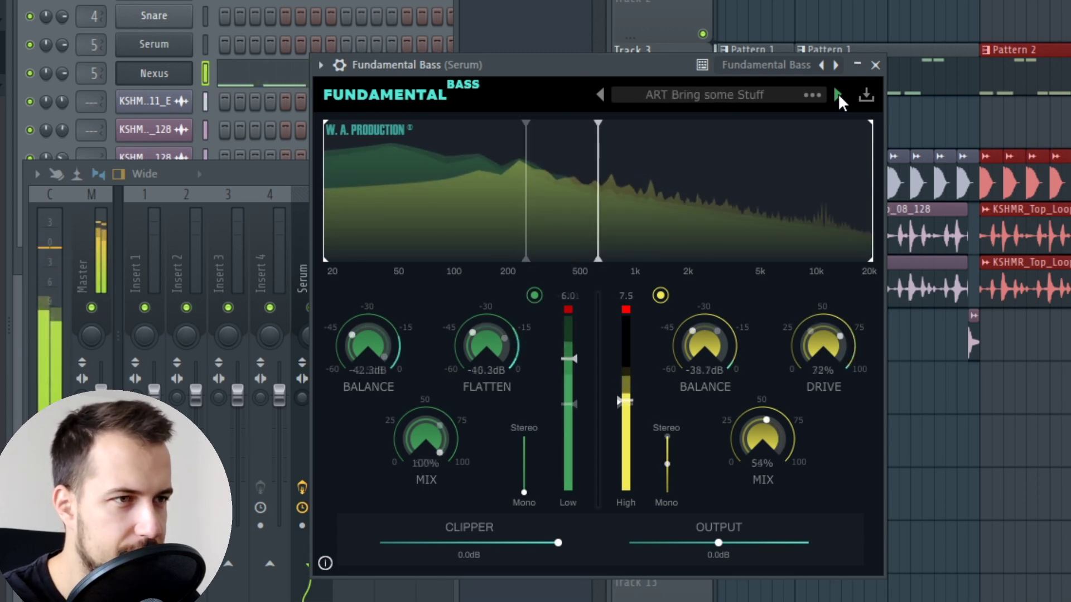
{"action": "left_click", "coordinate": [838, 94]}
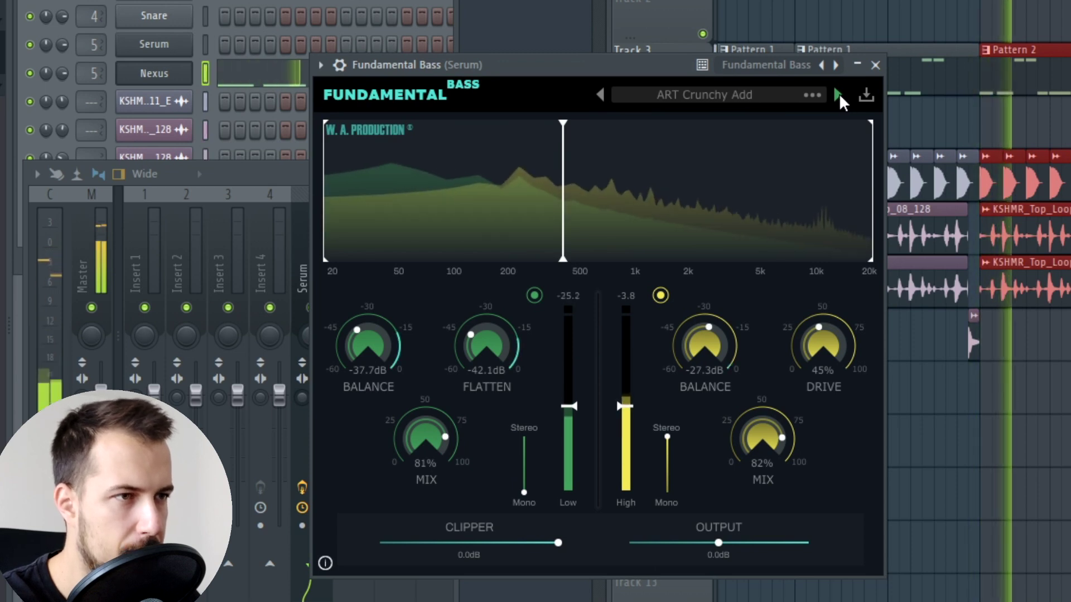
{"action": "left_click", "coordinate": [838, 94]}
{"action": "left_click", "coordinate": [837, 94]}
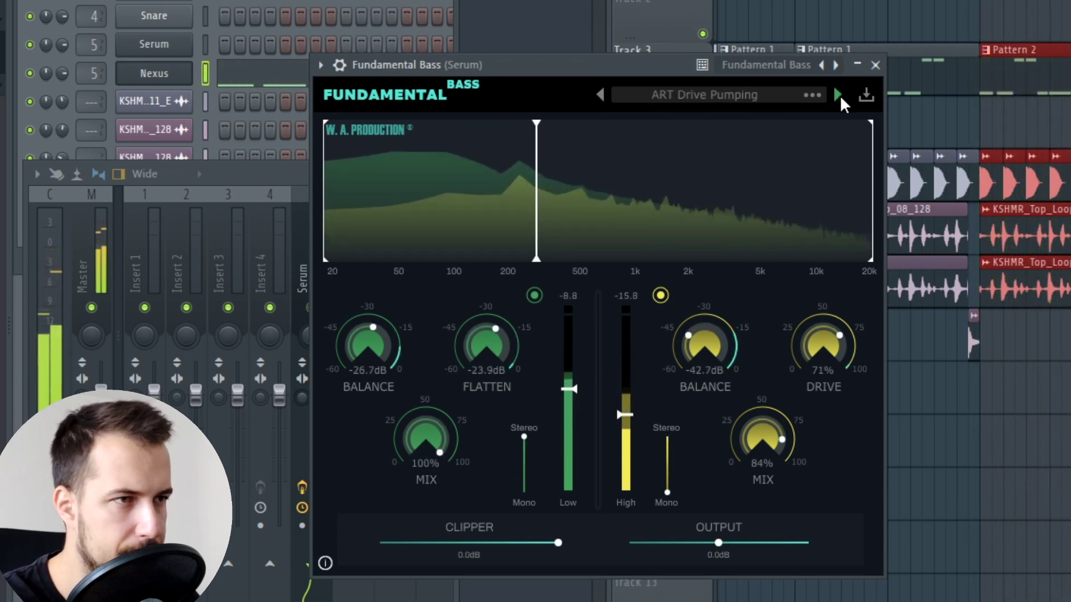
{"action": "left_click", "coordinate": [838, 94]}
{"action": "left_click", "coordinate": [837, 94]}
{"action": "left_click", "coordinate": [838, 94]}
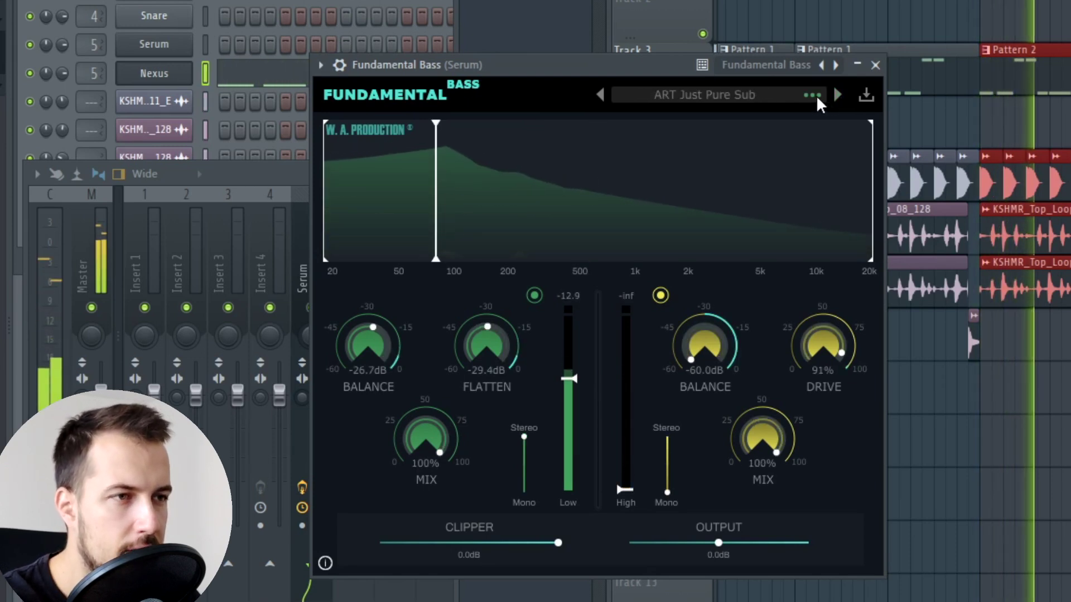
{"action": "mouse_move", "coordinate": [569, 378]}
{"action": "left_mouse_down"}
{"action": "mouse_move", "coordinate": [573, 349]}
{"action": "mouse_move", "coordinate": [575, 362]}
{"action": "left_mouse_up"}
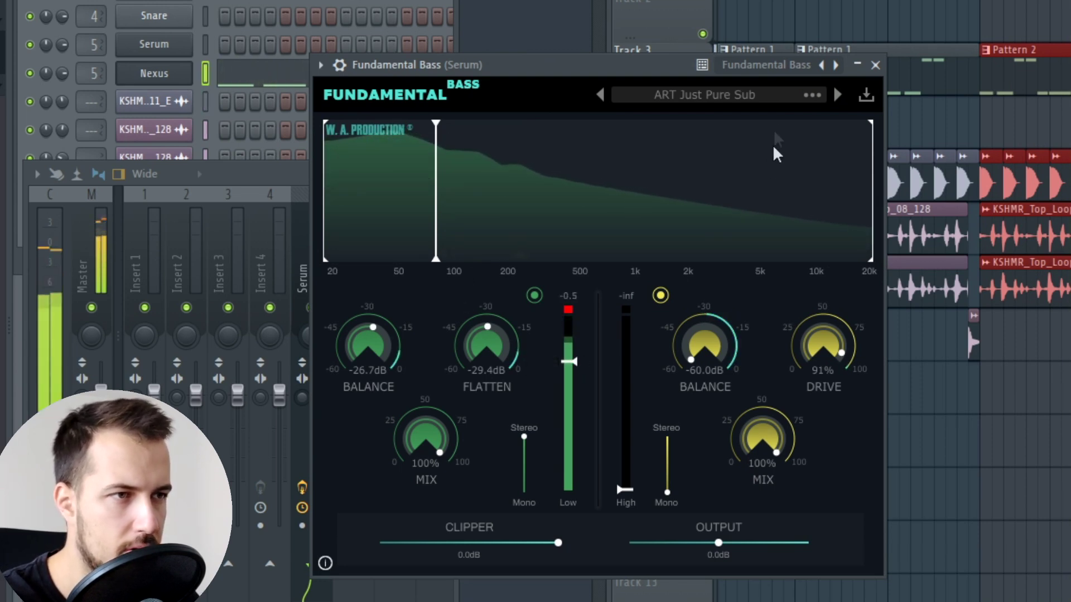
Load the factory preset FAC Bass Fat & Gritty I, audition it and FAC Bass Fat & Gritty II, and close the plug-in window.
{"action": "left_click", "coordinate": [809, 96]}
{"action": "double_click", "coordinate": [468, 180]}
{"action": "scroll", "coordinate": [525, 345], "scroll_direction": "down", "scroll_amount": 6}
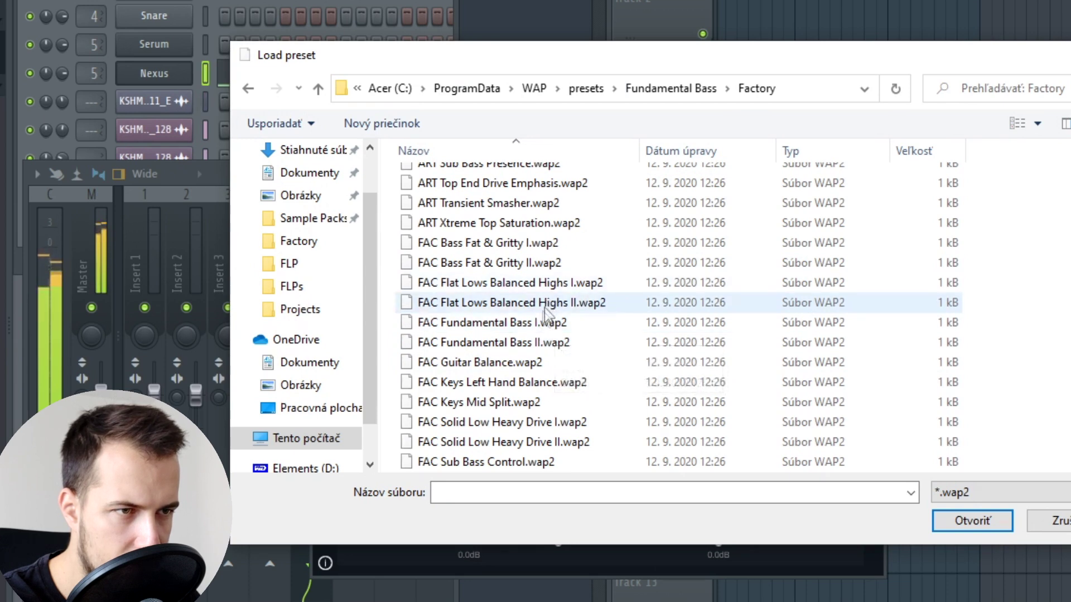
{"action": "left_click", "coordinate": [537, 245]}
{"action": "double_click", "coordinate": [537, 246]}
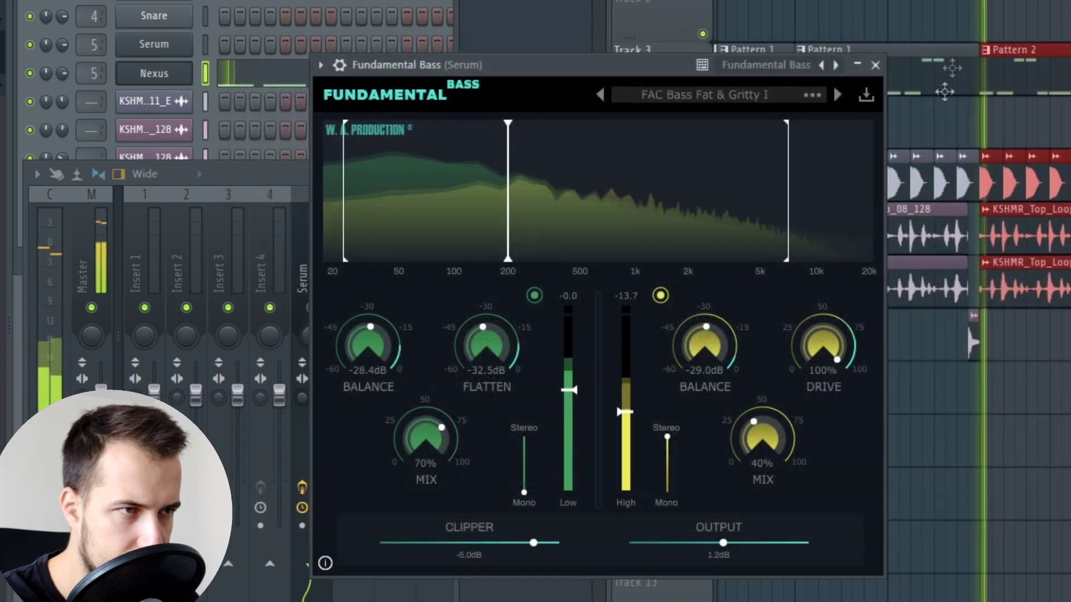
{"action": "left_click", "coordinate": [839, 95]}
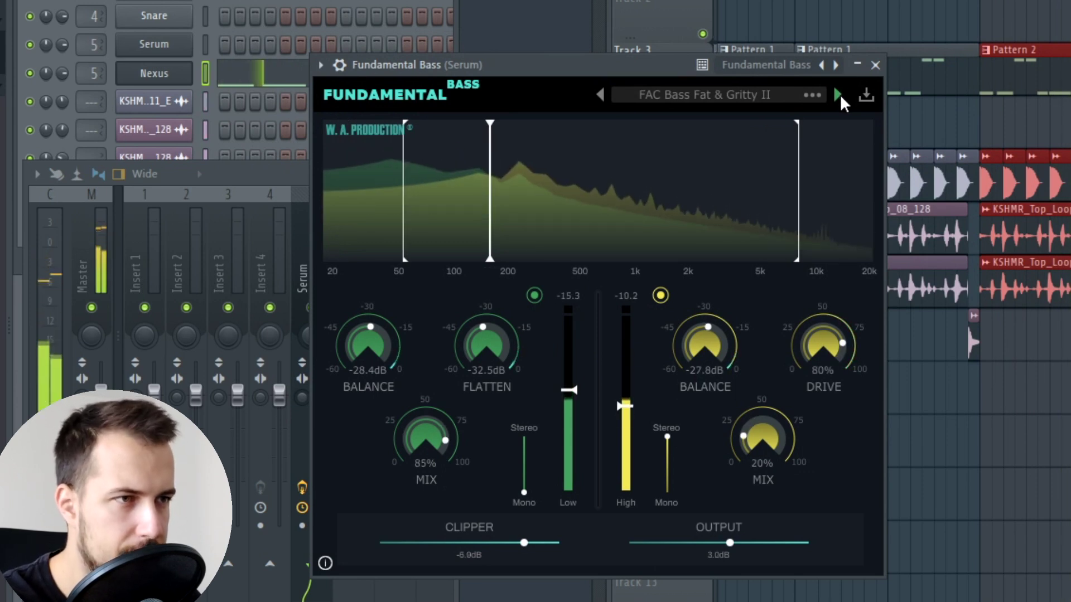
{"action": "left_click", "coordinate": [876, 65]}
Play Pattern 3, select the RKU_VLM_BT3_HARDSTYLE mixer track, and compare its sound with Fundamental Bass active and bypassed.
{"action": "key", "text": "space"}
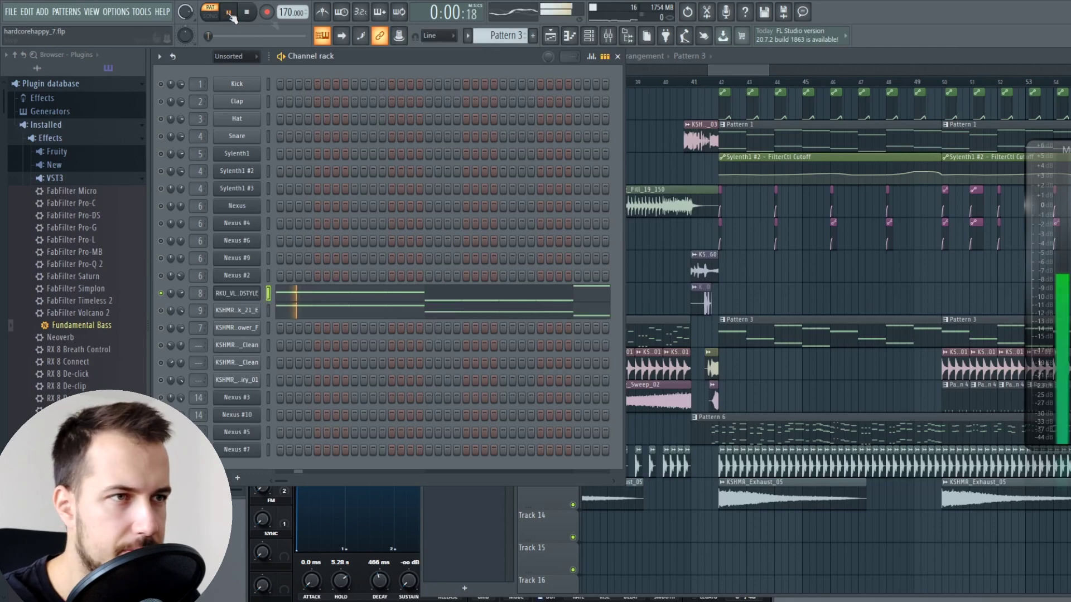
{"action": "left_click", "coordinate": [608, 36]}
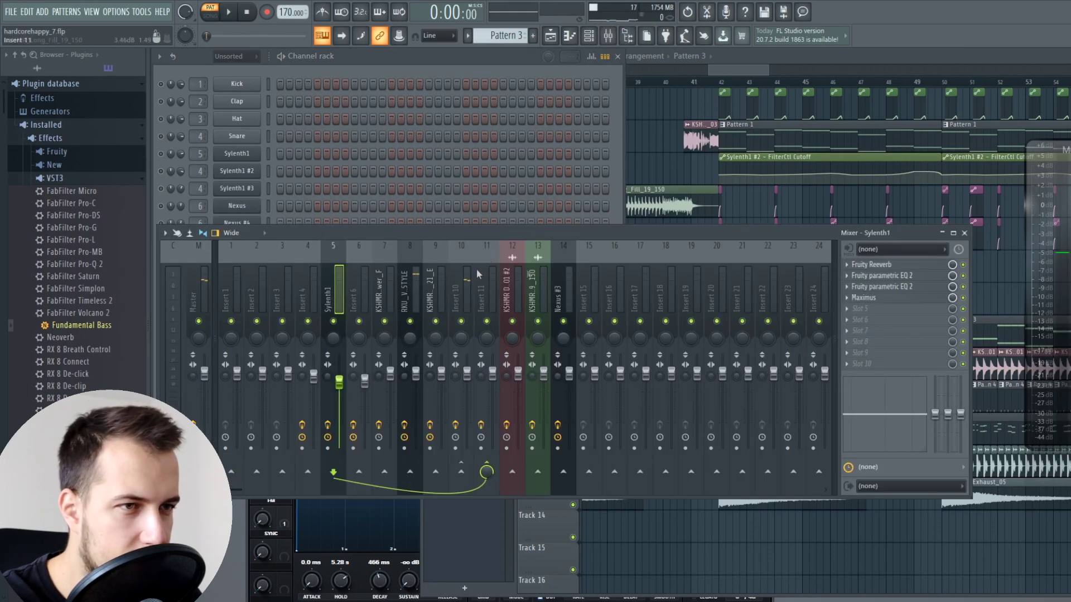
{"action": "left_click", "coordinate": [414, 276]}
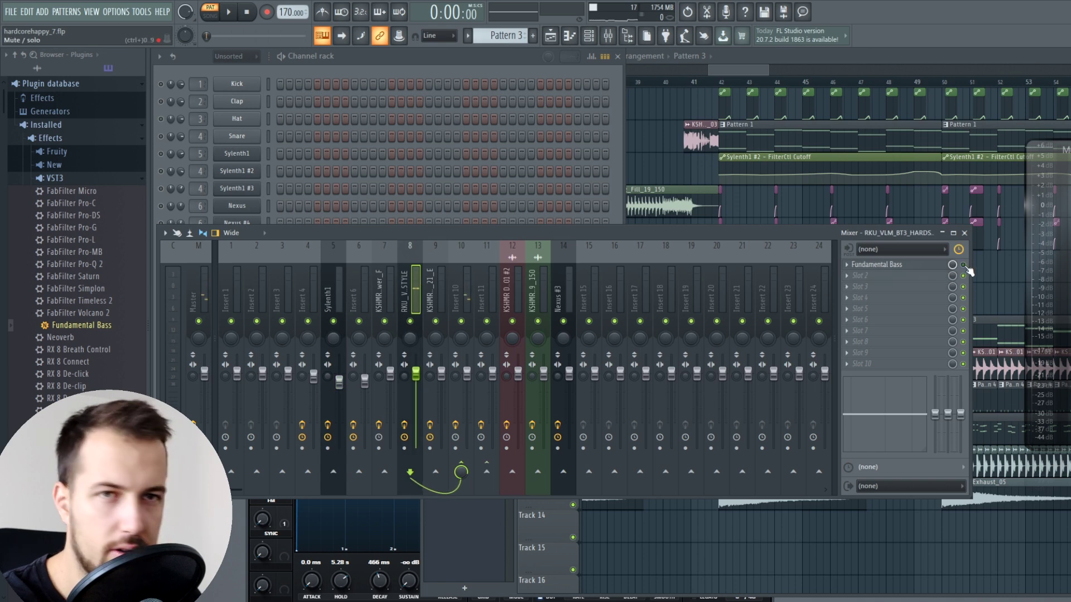
{"action": "key", "text": "space"}
{"action": "key", "text": "space"}
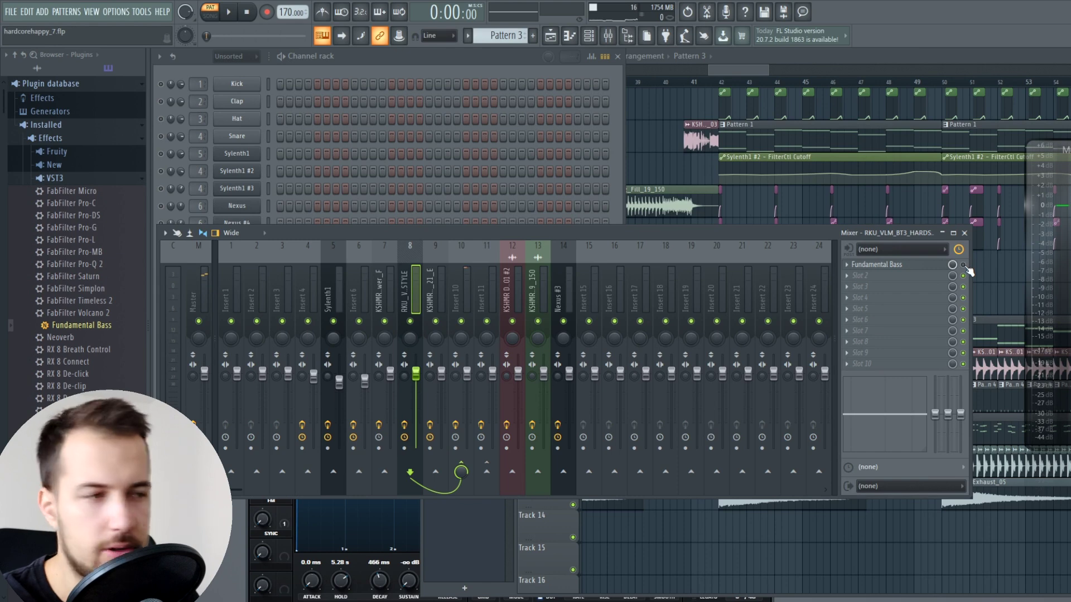
Open Fundamental Bass on the hardstyle kick track and play the pattern with both bands active.
{"action": "left_click", "coordinate": [909, 267]}
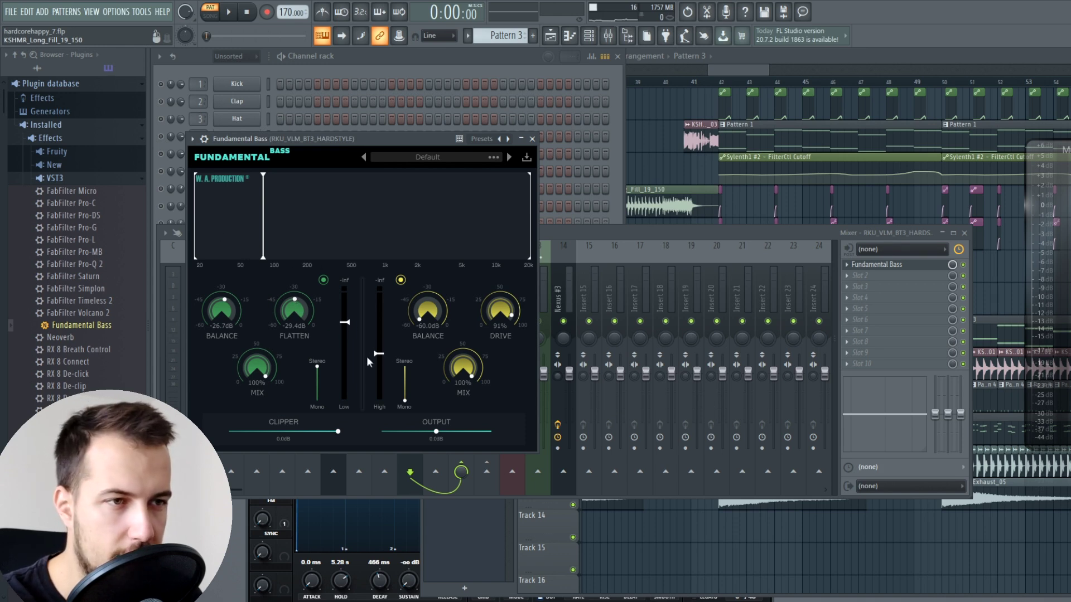
{"action": "left_click", "coordinate": [229, 14]}
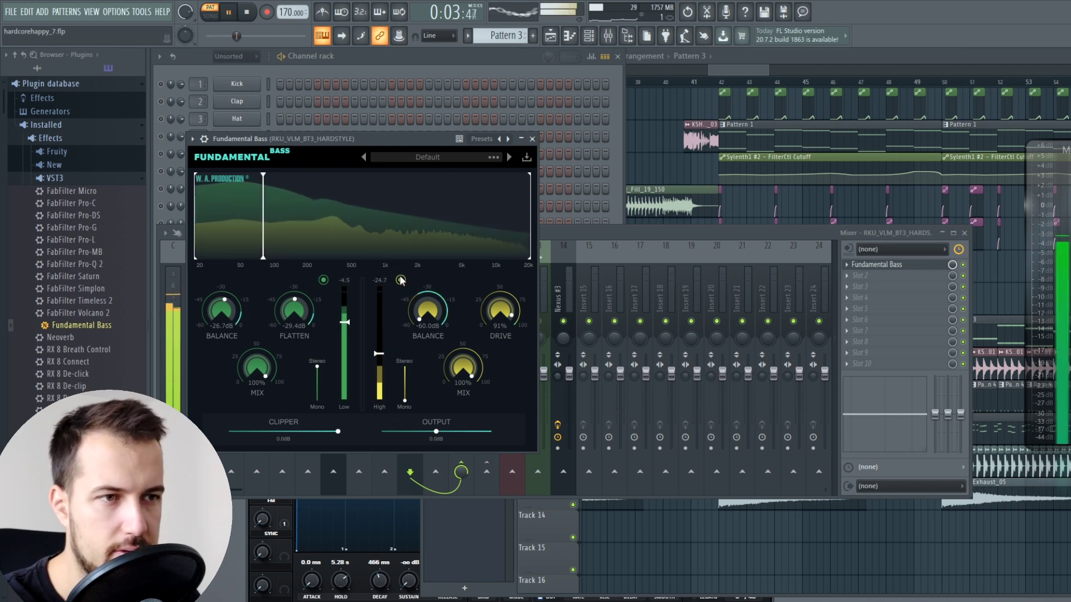
{"action": "key", "text": "space"}
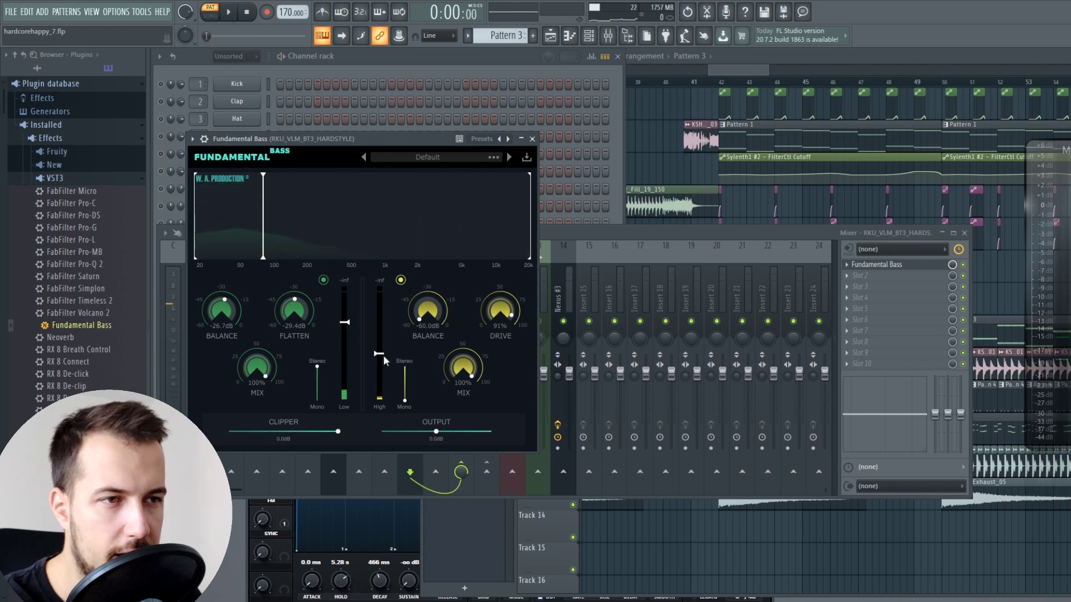
Listen to the kick with the high band switched off, and again with the high band switched back on.
{"action": "left_click", "coordinate": [401, 280]}
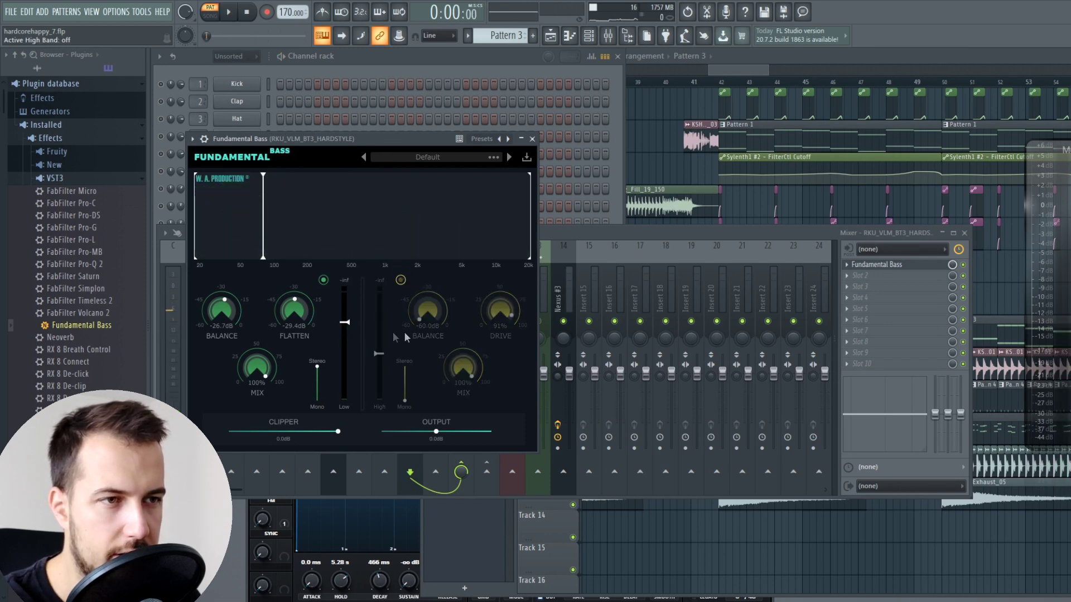
{"action": "key", "text": "space"}
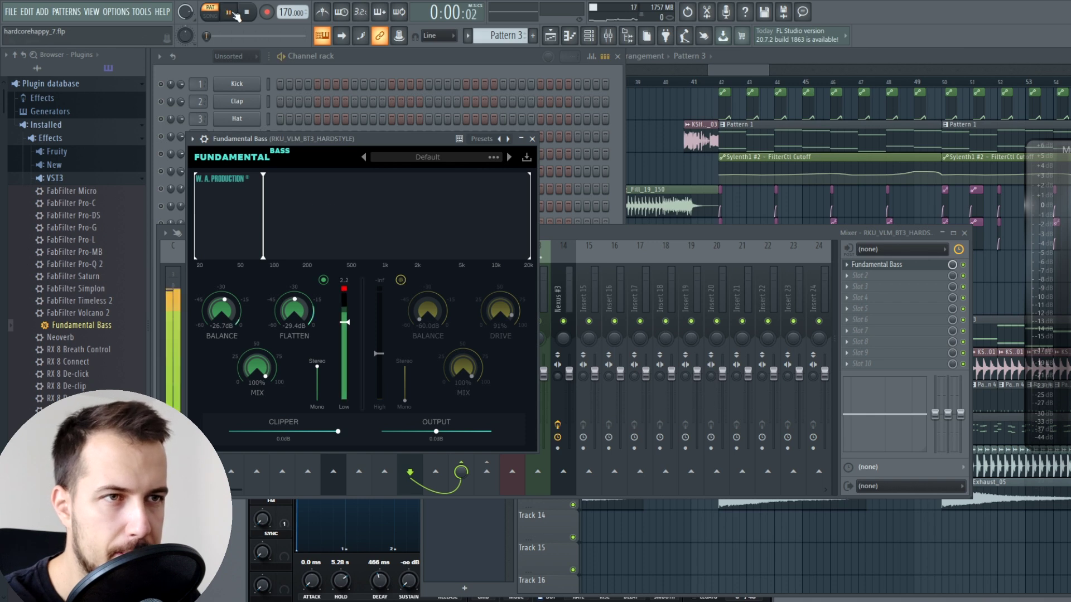
{"action": "left_click", "coordinate": [250, 15]}
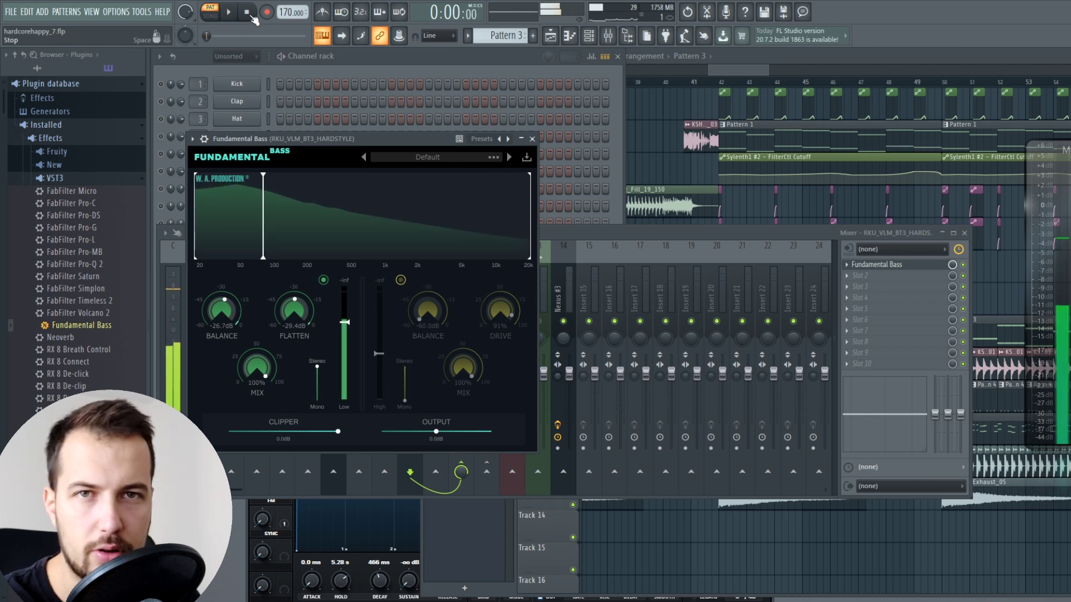
{"action": "left_click", "coordinate": [401, 281]}
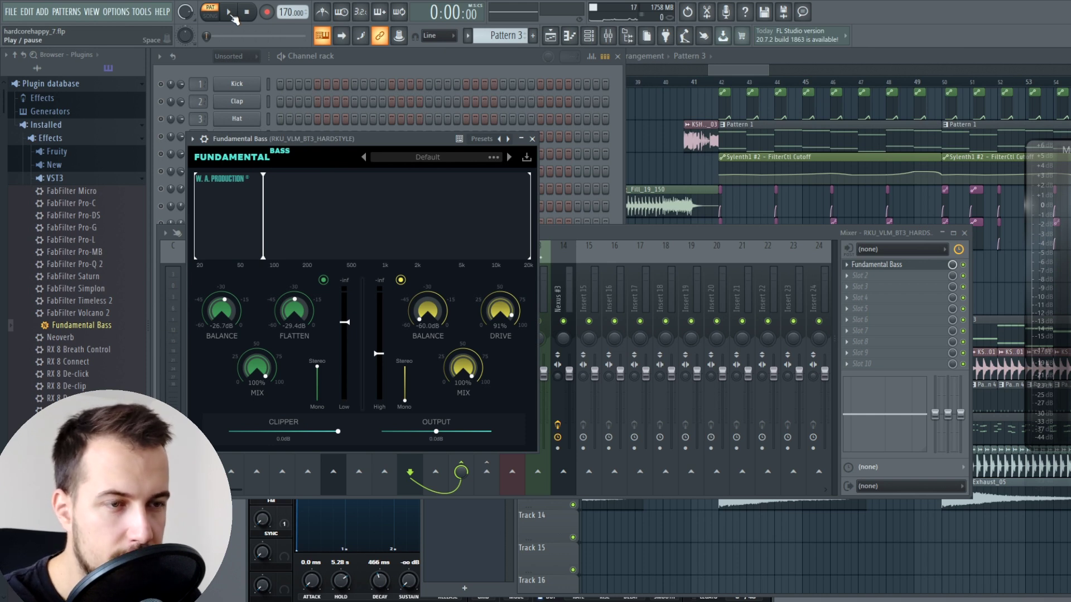
{"action": "left_click", "coordinate": [232, 15]}
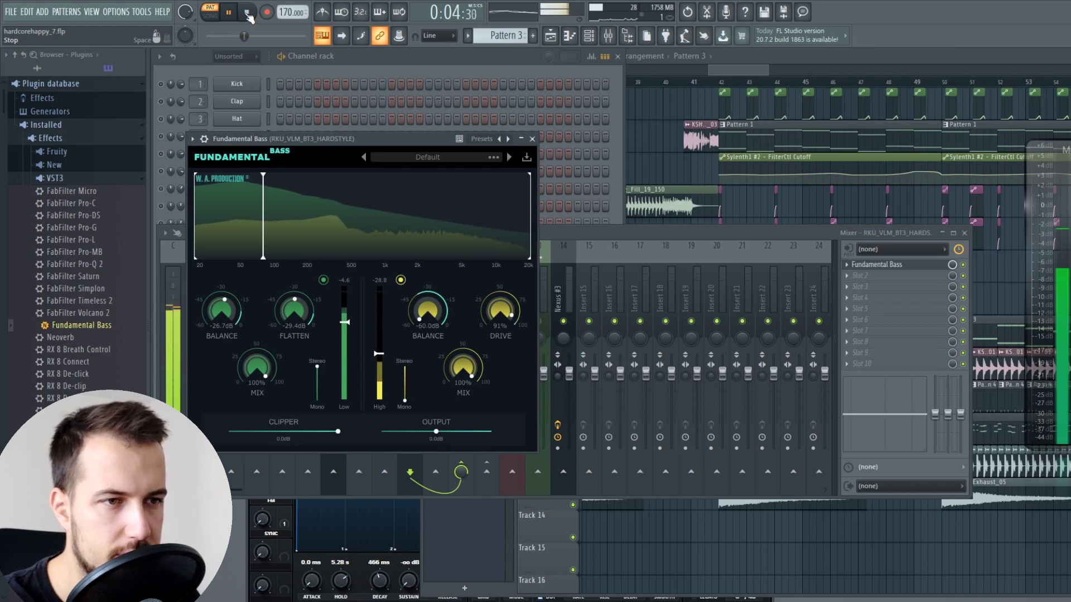
{"action": "left_click", "coordinate": [247, 12]}
Listen to the second kick layer on channel rack track 9 alone, and together with the RKU hardstyle kick.
{"action": "left_click", "coordinate": [360, 54]}
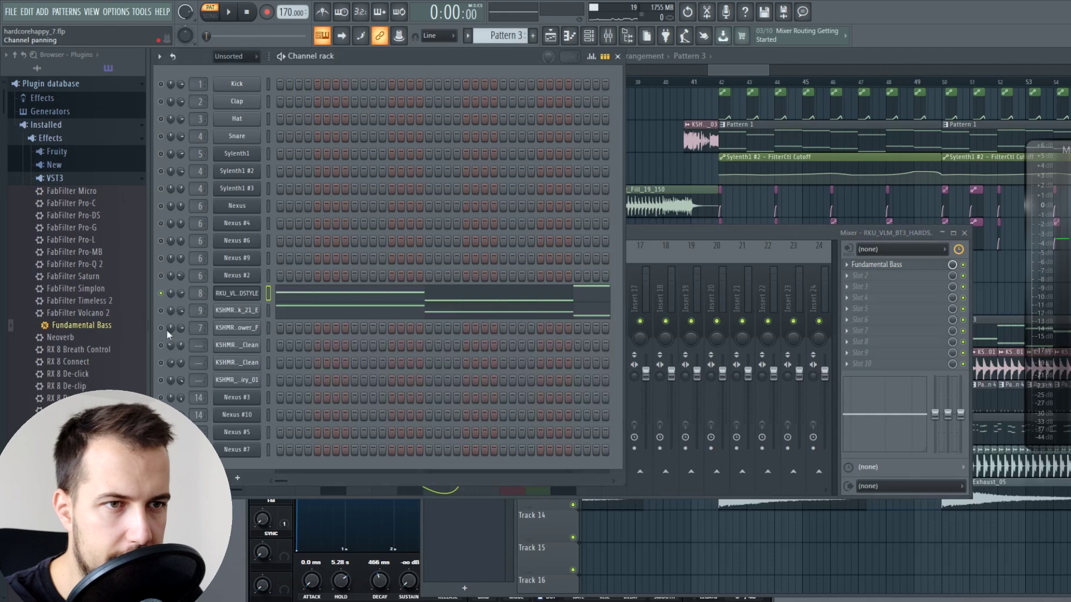
{"action": "key", "text": "space"}
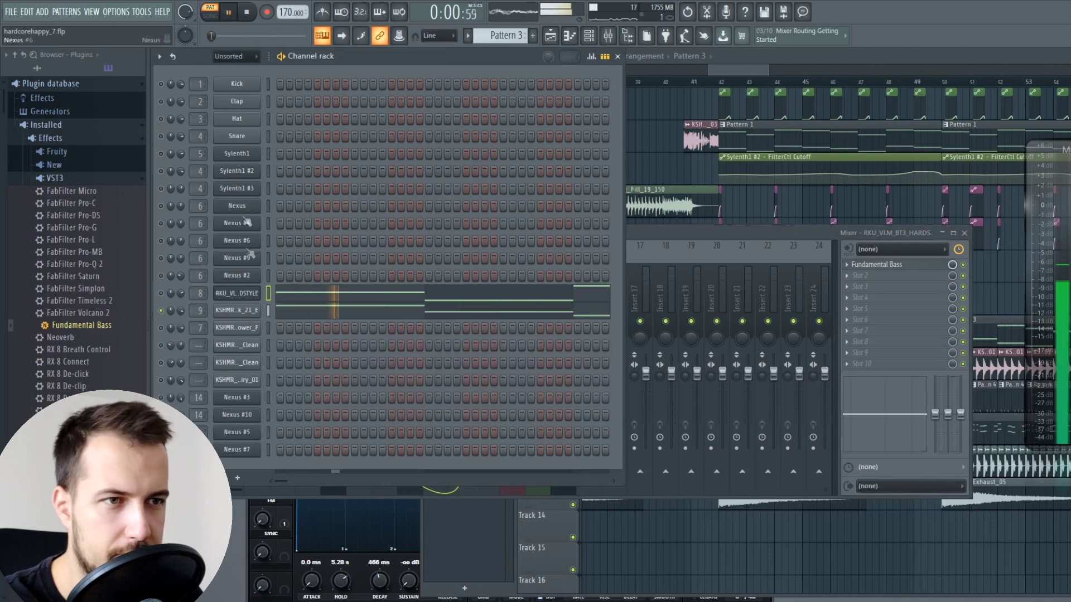
{"action": "key", "text": "space"}
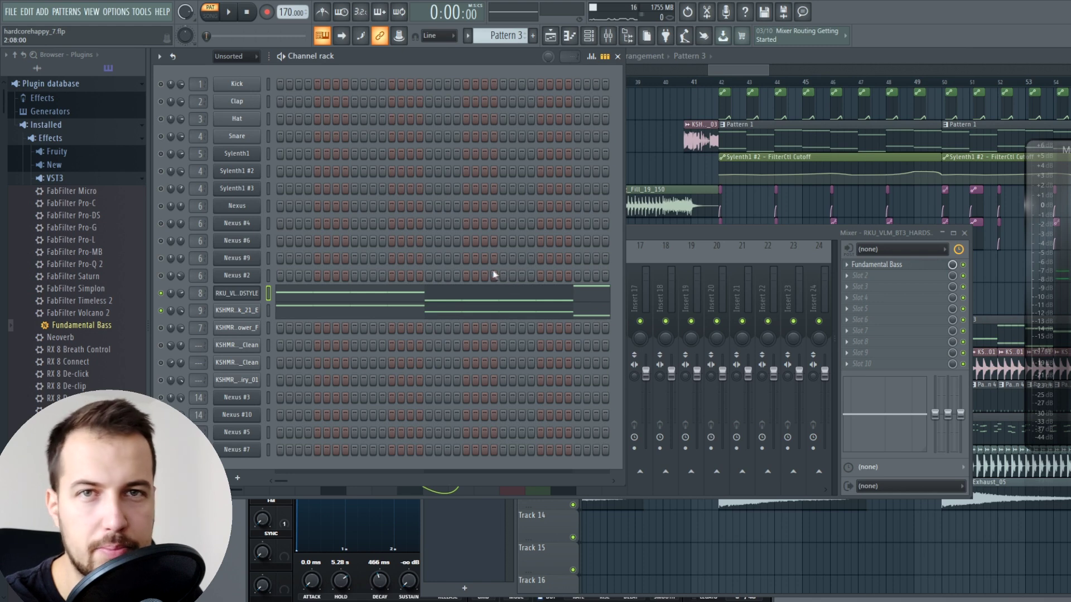
{"action": "key", "text": "space"}
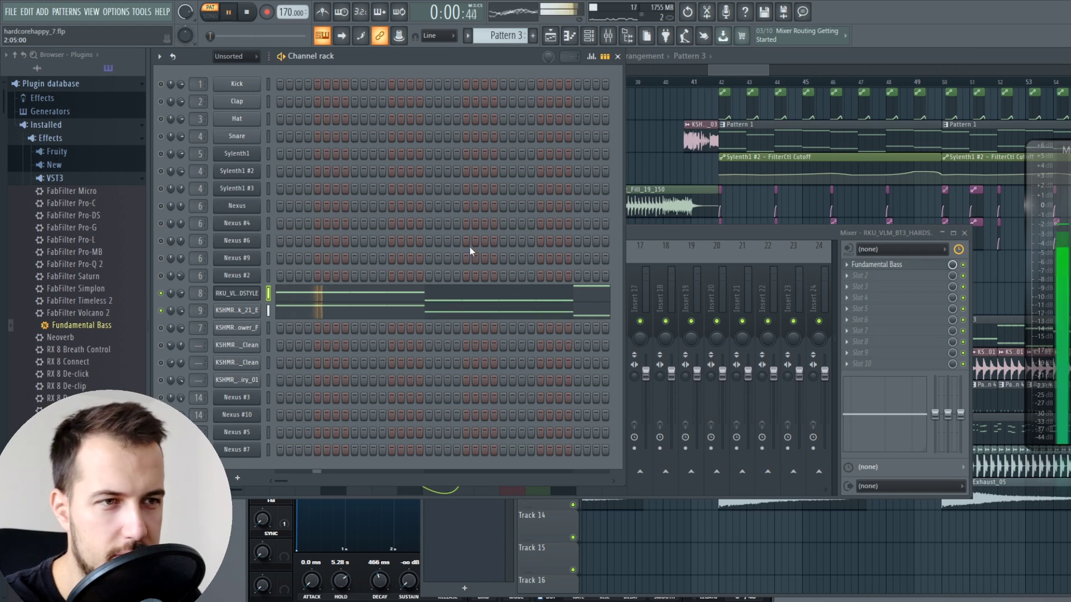
Review the hardstyle kick's Fundamental Bass settings during playback, close the plug-in, and unmute all channels in the channel rack.
{"action": "left_click", "coordinate": [878, 265]}
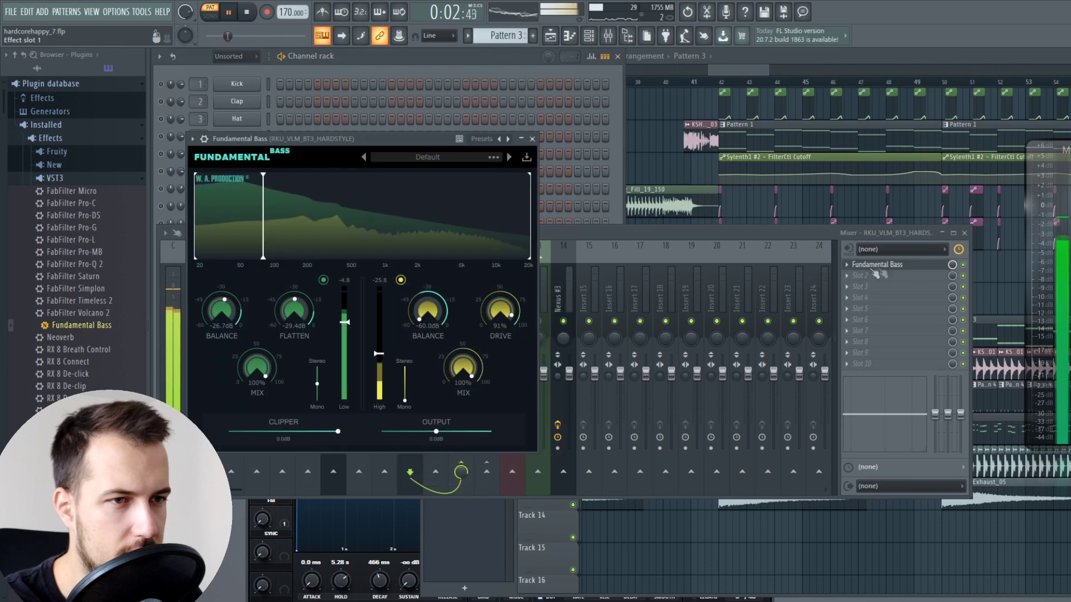
{"action": "left_click", "coordinate": [532, 138]}
{"action": "left_click", "coordinate": [437, 53]}
{"action": "key", "text": "space"}
Bring up the playlist and play the arrangement in song mode from about bar 41 through the drop.
{"action": "key", "text": "F5"}
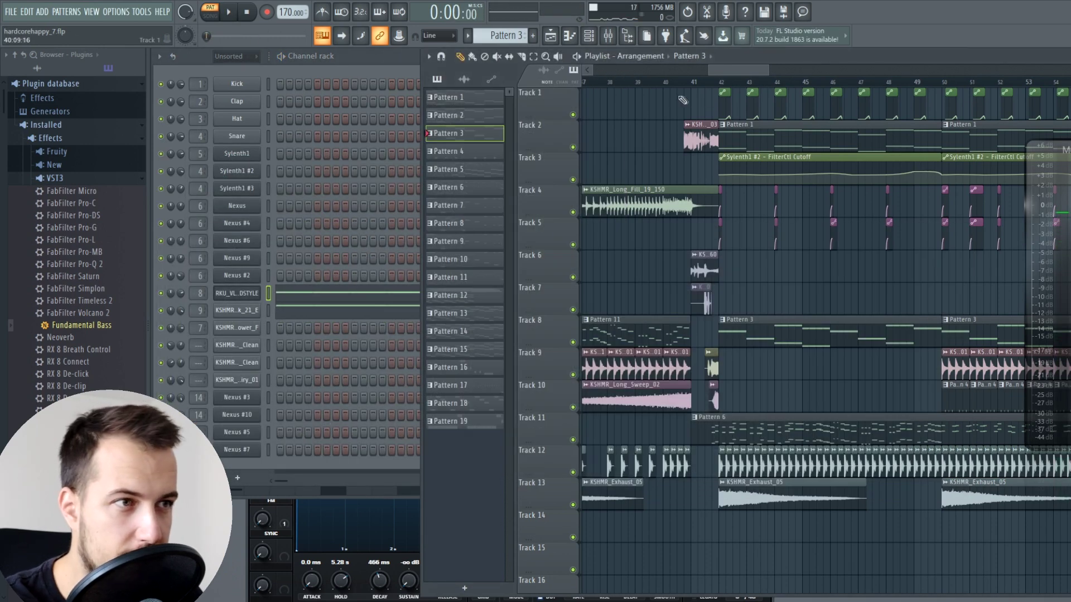
{"action": "key", "text": "space"}
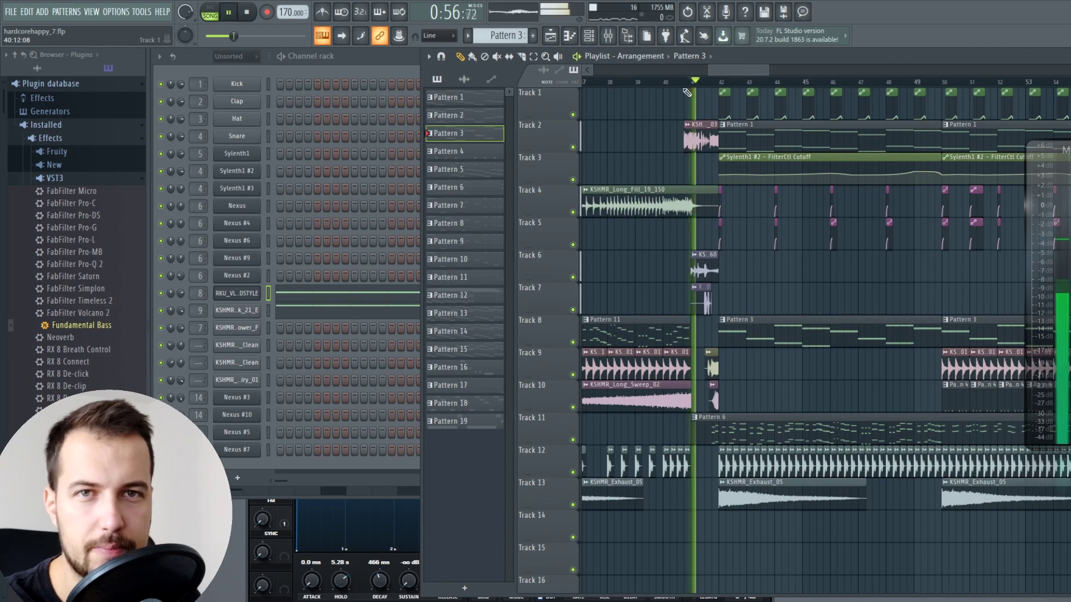
{"action": "left_click_drag", "start_coordinate": [728, 70], "coordinate": [737, 79]}
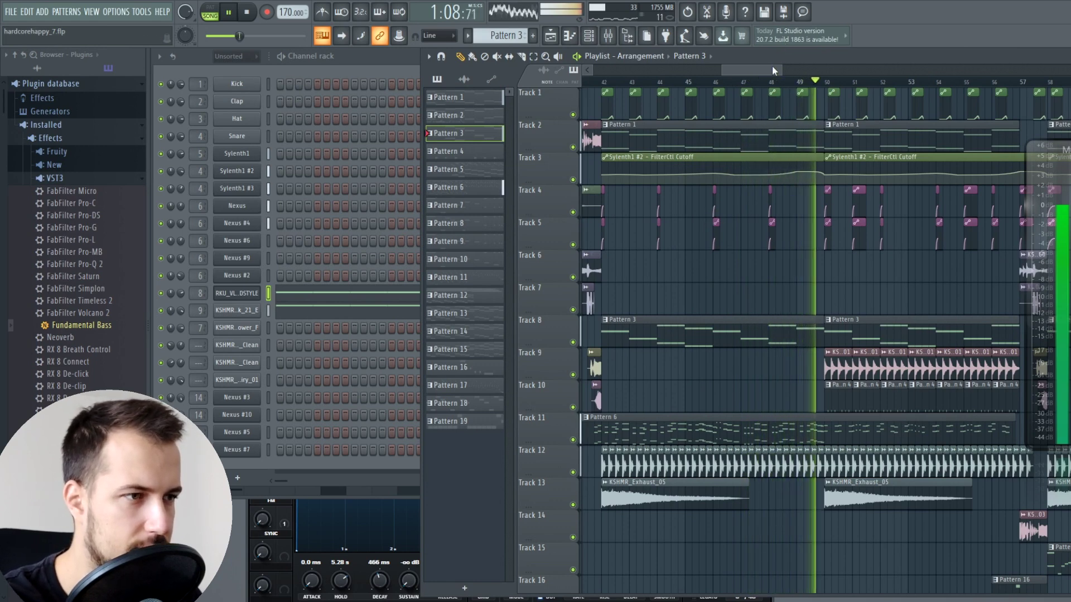
{"action": "key", "text": "space"}
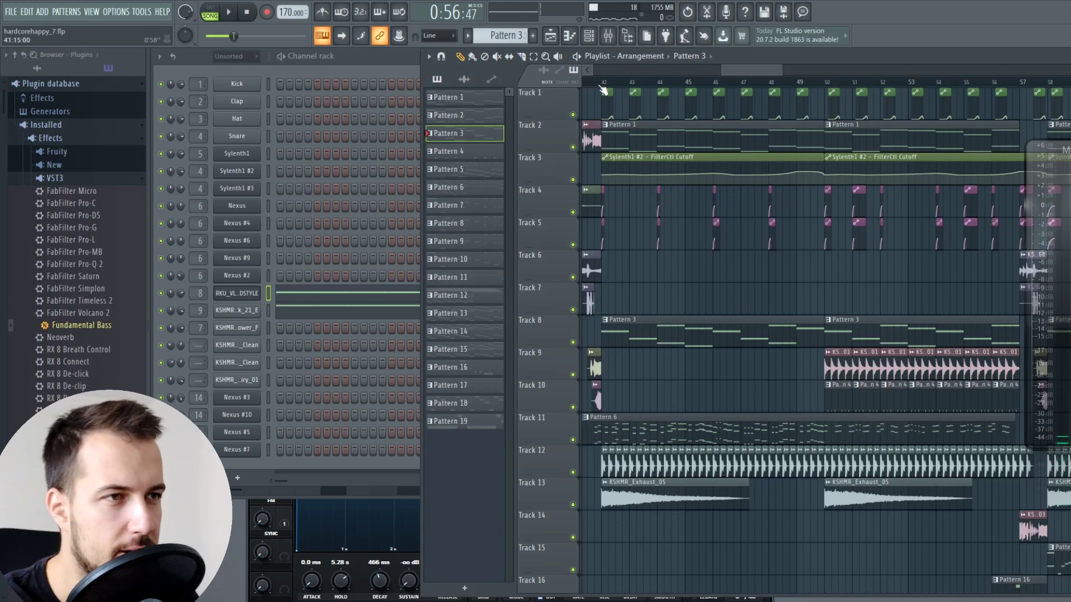
Solo Track 8 in the playlist and play its Pattern 3 clip from bar 42.
{"action": "left_click", "coordinate": [573, 342], "text": "ctrl"}
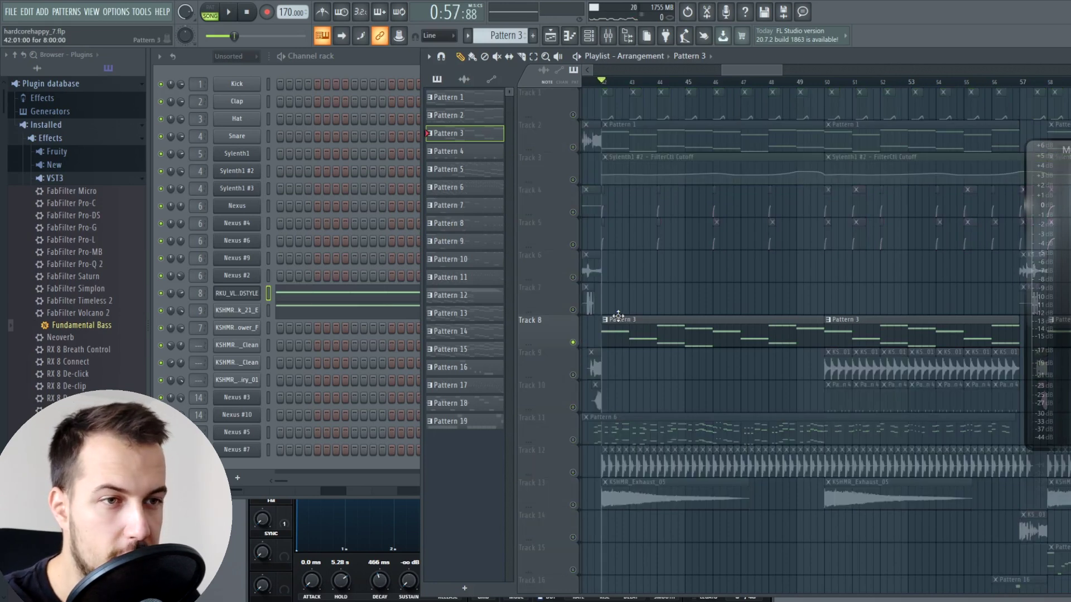
{"action": "key", "text": "space"}
{"action": "key", "text": "space"}
Show the mixer, bypass Fundamental Bass on the hardstyle kick track, and play the soloed kick from bar 42.
{"action": "key", "text": "F9"}
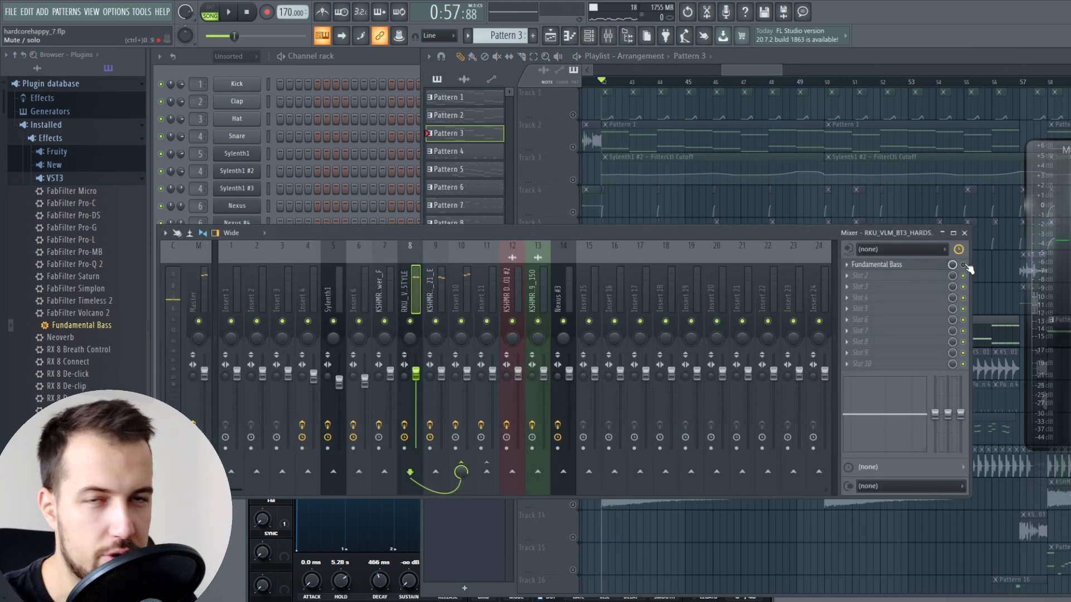
{"action": "key", "text": "space"}
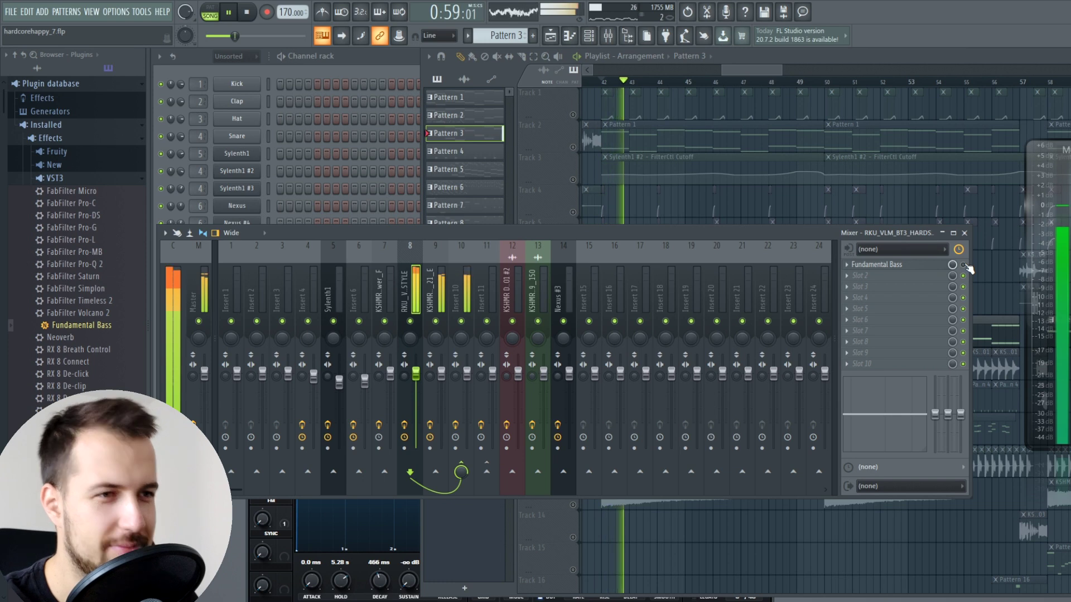
{"action": "key", "text": "space"}
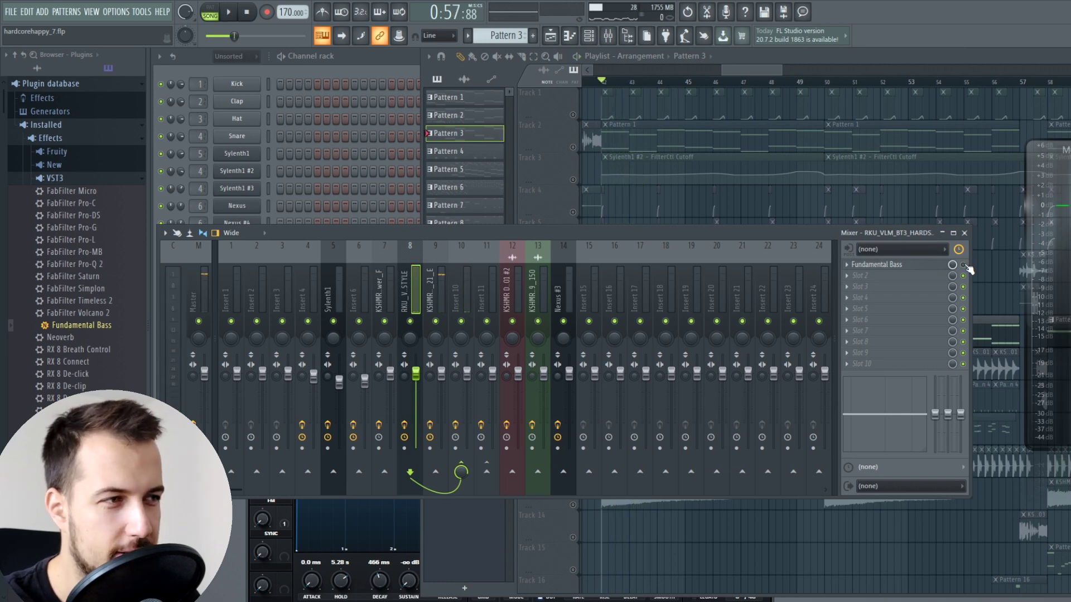